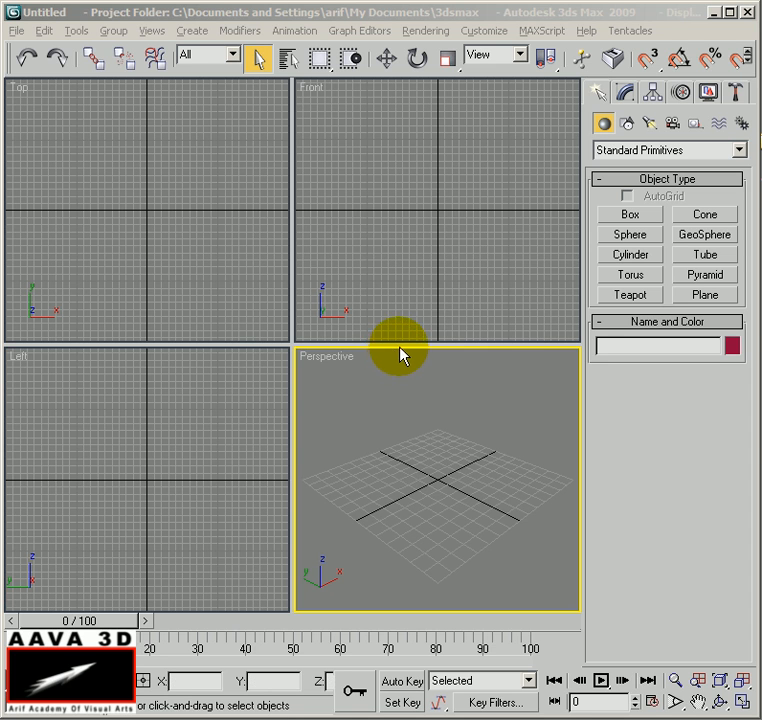
Create a tabletop box in the Top view, about 17'1" long, 26'5" wide and 0'9.5" high.
{"action": "left_click", "coordinate": [630, 215]}
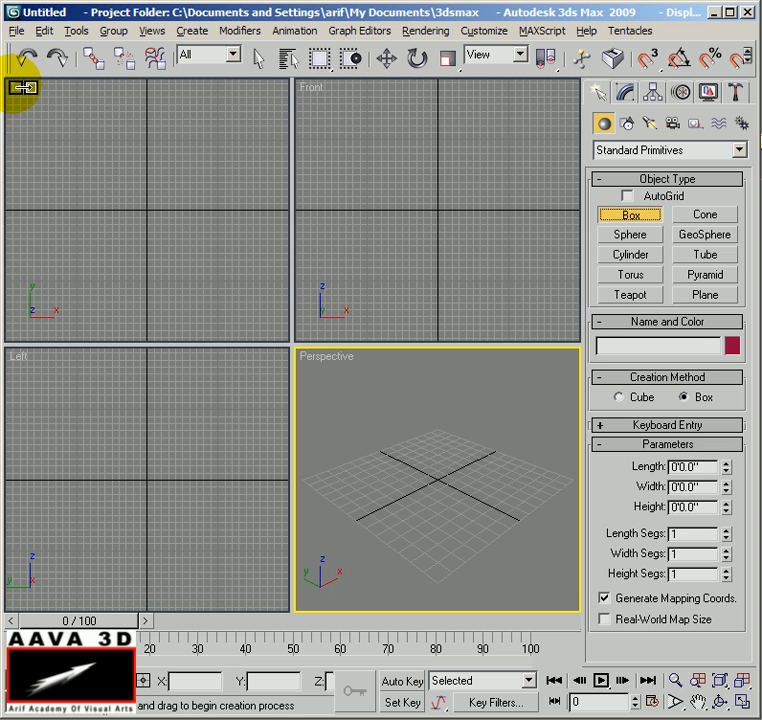
{"action": "left_click", "coordinate": [19, 92]}
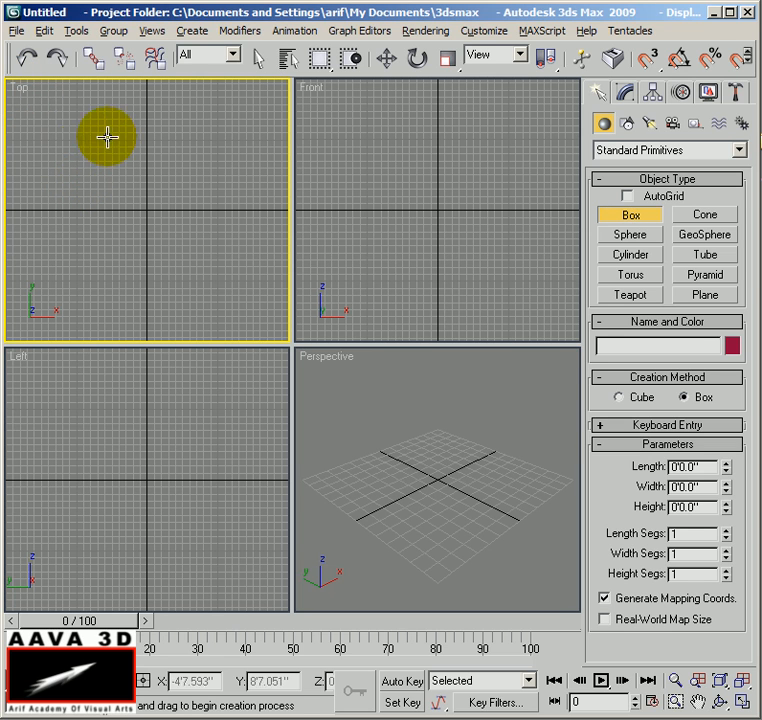
{"action": "left_click_drag", "start_coordinate": [42, 140], "coordinate": [266, 285]}
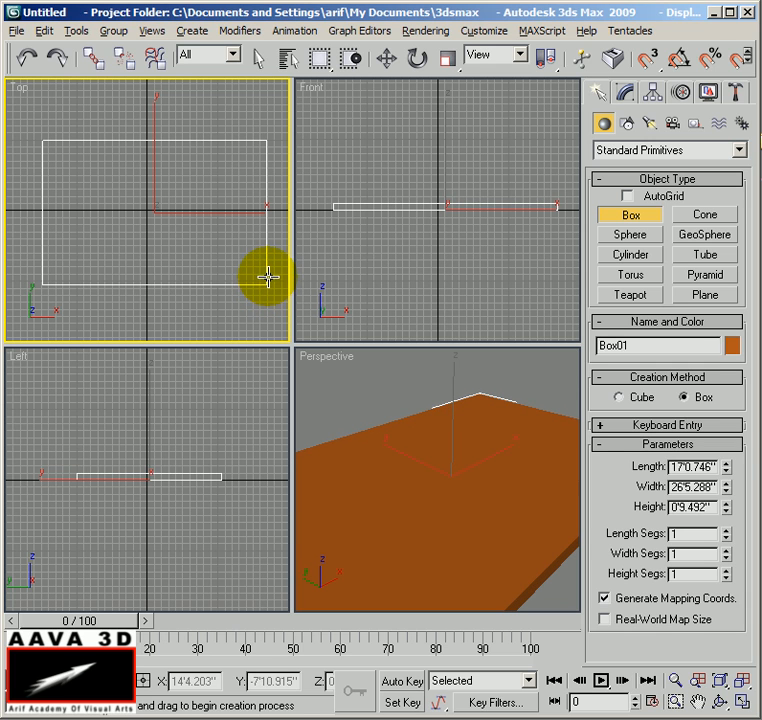
{"action": "left_click", "coordinate": [269, 278]}
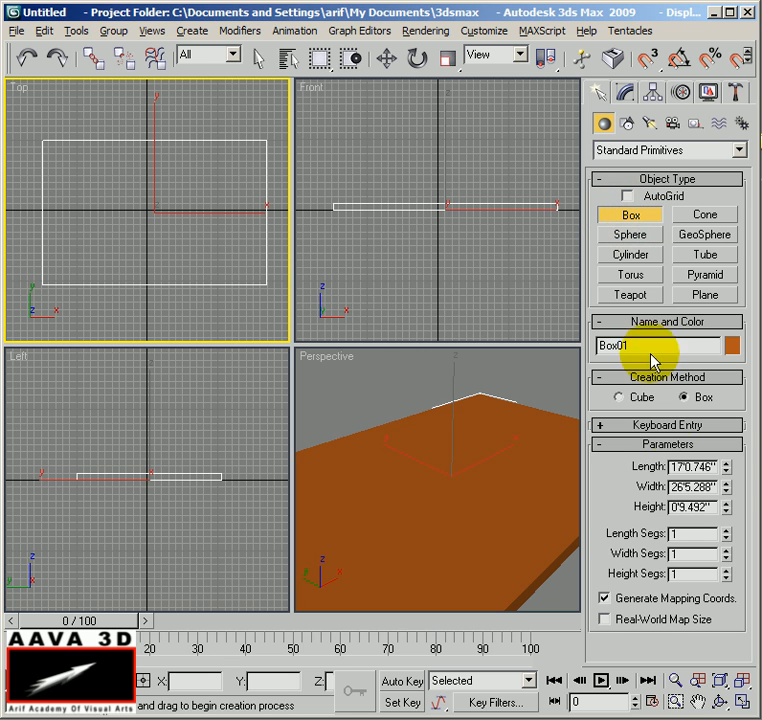
Create a leg box at the tabletop's back-left corner, about 1'11" by 1'10", extending about 11'5" downward.
{"action": "left_click", "coordinate": [740, 684]}
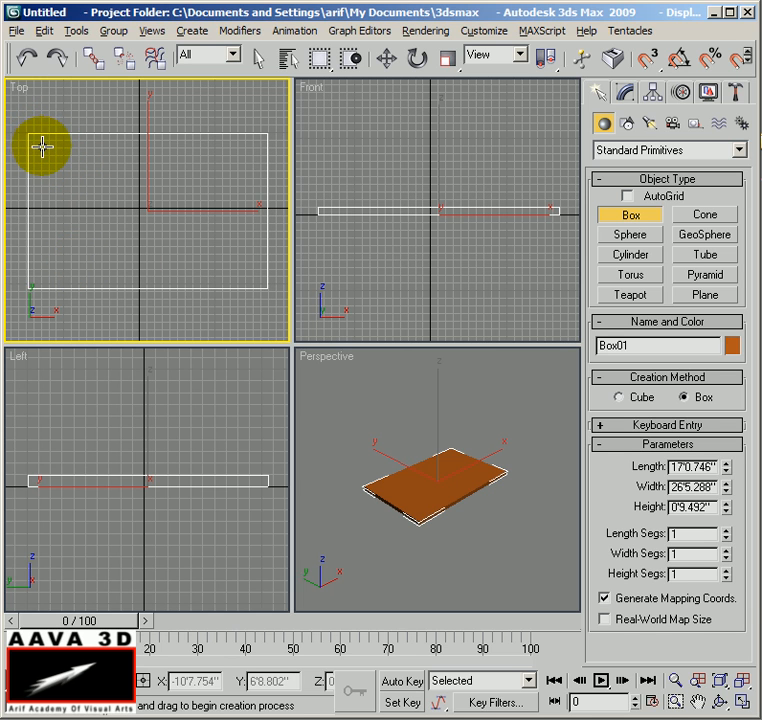
{"action": "left_click_drag", "start_coordinate": [39, 141], "coordinate": [55, 158]}
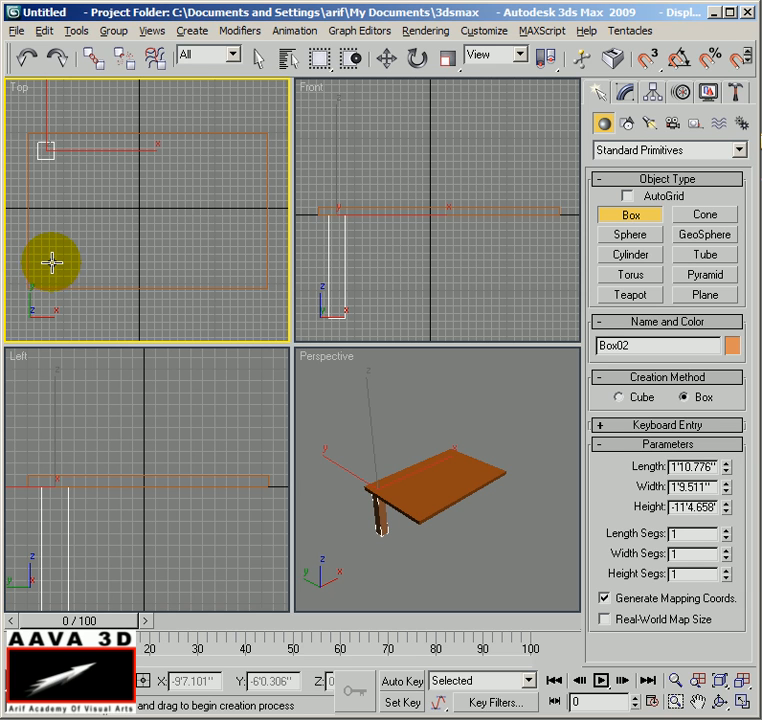
{"action": "left_click", "coordinate": [51, 262]}
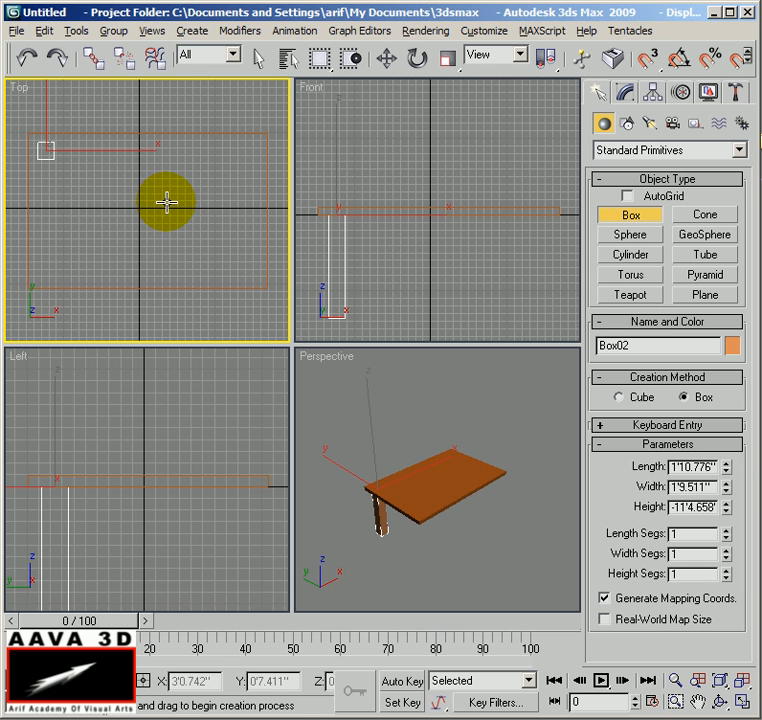
{"action": "right_click", "coordinate": [170, 201]}
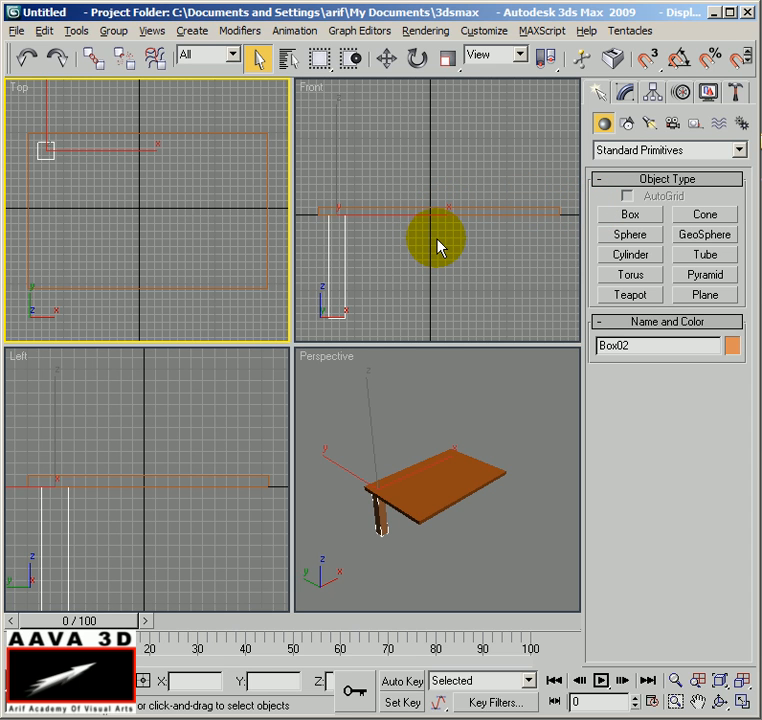
Clone the leg along X to the tabletop's back-right corner, at about X 11'8", as one Copy.
{"action": "key", "text": "w"}
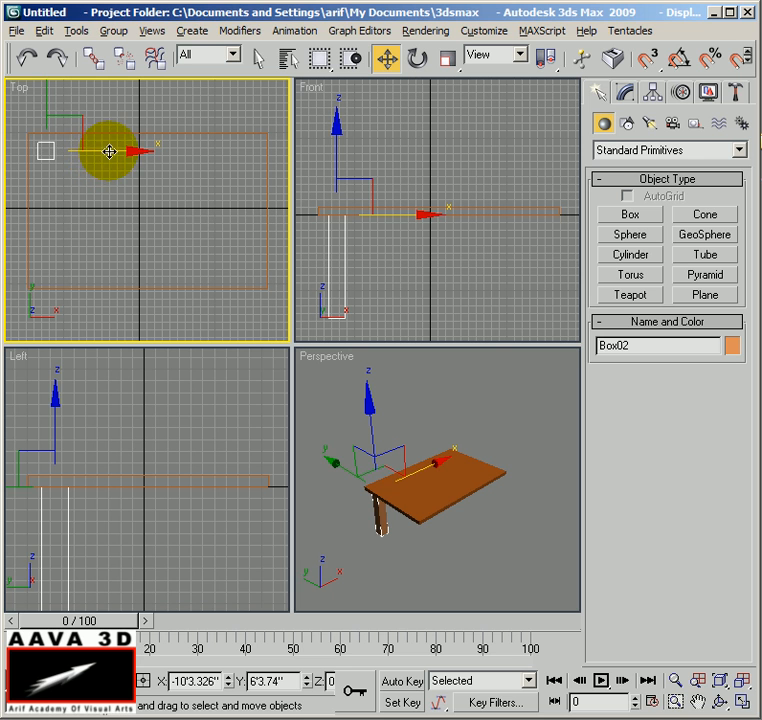
{"action": "left_click_drag", "start_coordinate": [120, 152], "coordinate": [321, 159], "text": "shift"}
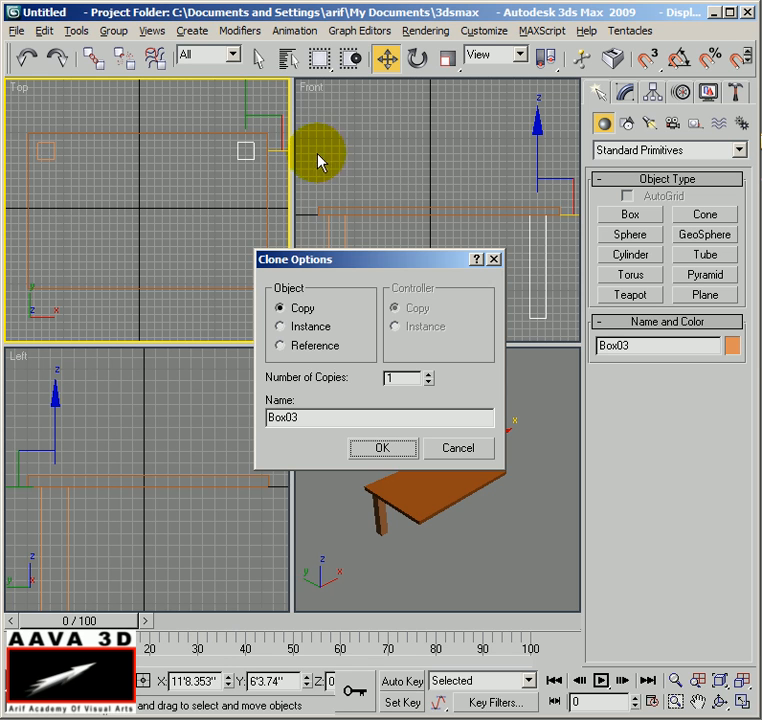
{"action": "left_click", "coordinate": [380, 450]}
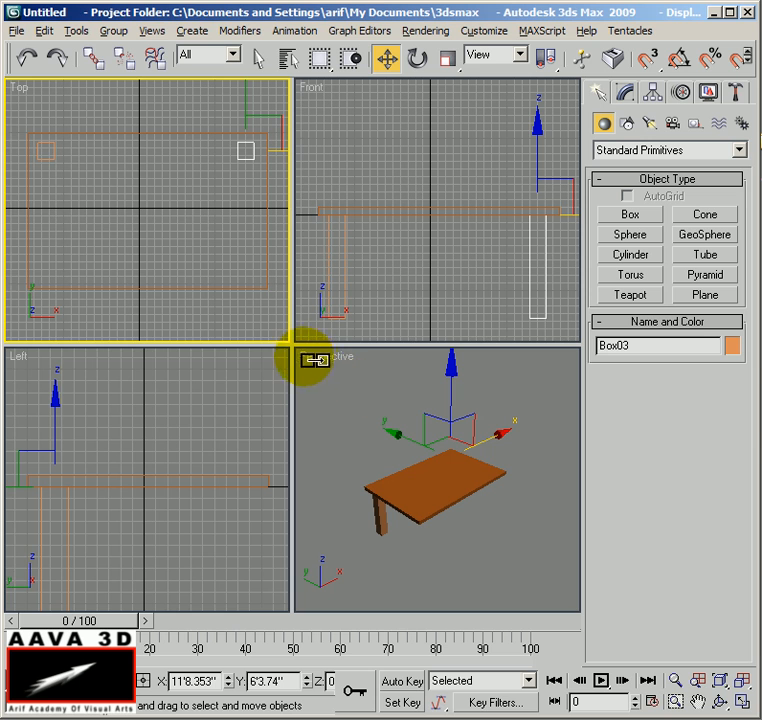
{"action": "right_click", "coordinate": [385, 385]}
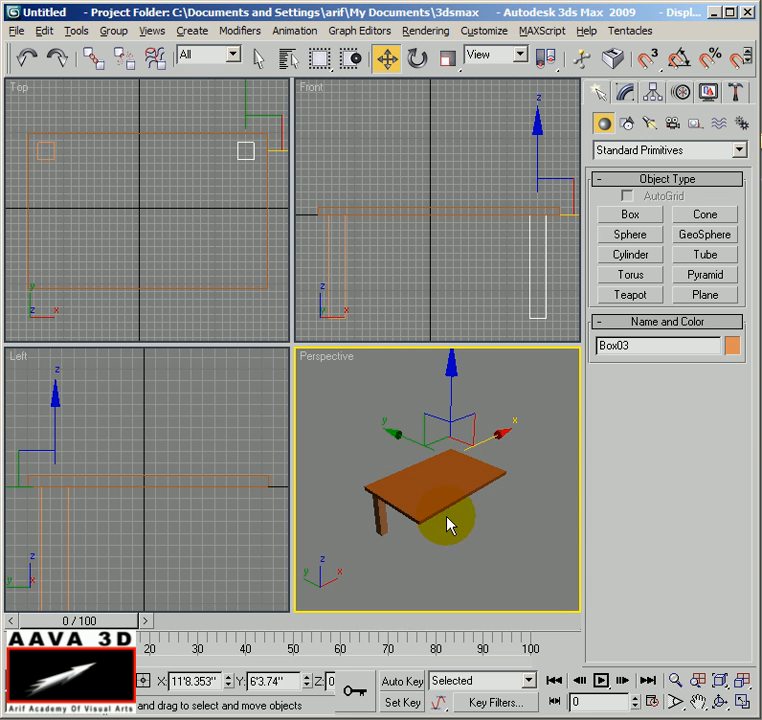
{"action": "middle_click_drag", "start_coordinate": [476, 532], "coordinate": [520, 519], "text": "alt"}
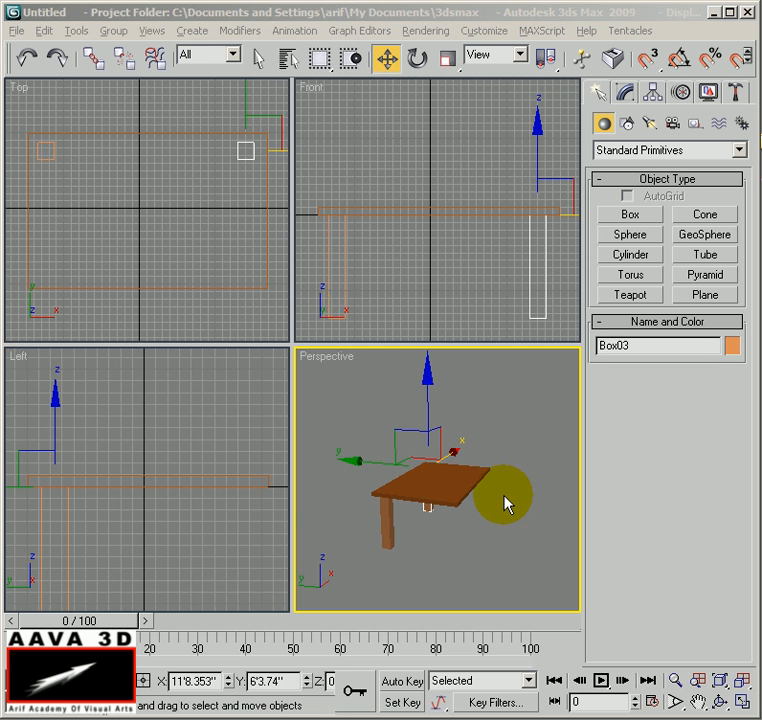
Select both back legs in the Top view and clone them along Y to the tabletop's front corners.
{"action": "right_click", "coordinate": [27, 92]}
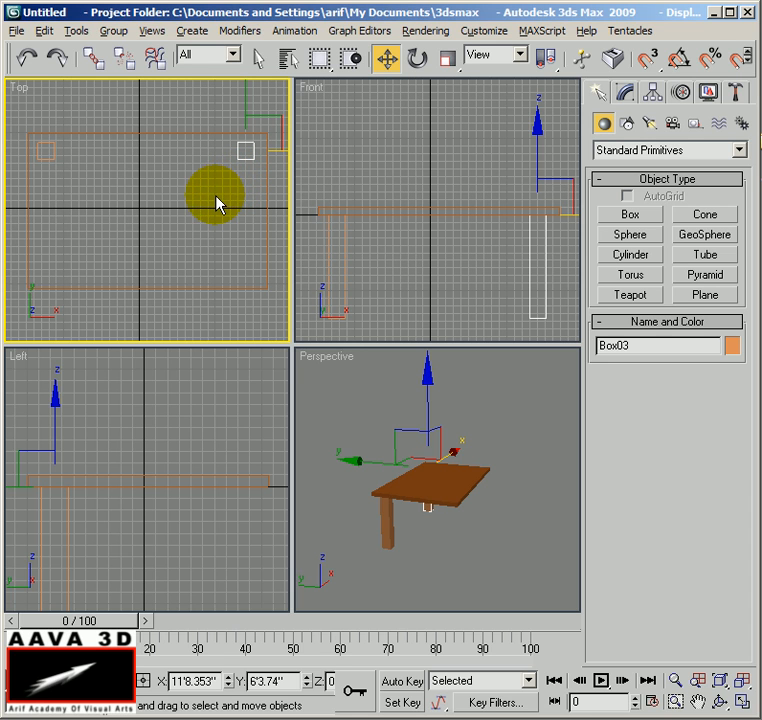
{"action": "left_click", "coordinate": [52, 159], "text": "ctrl"}
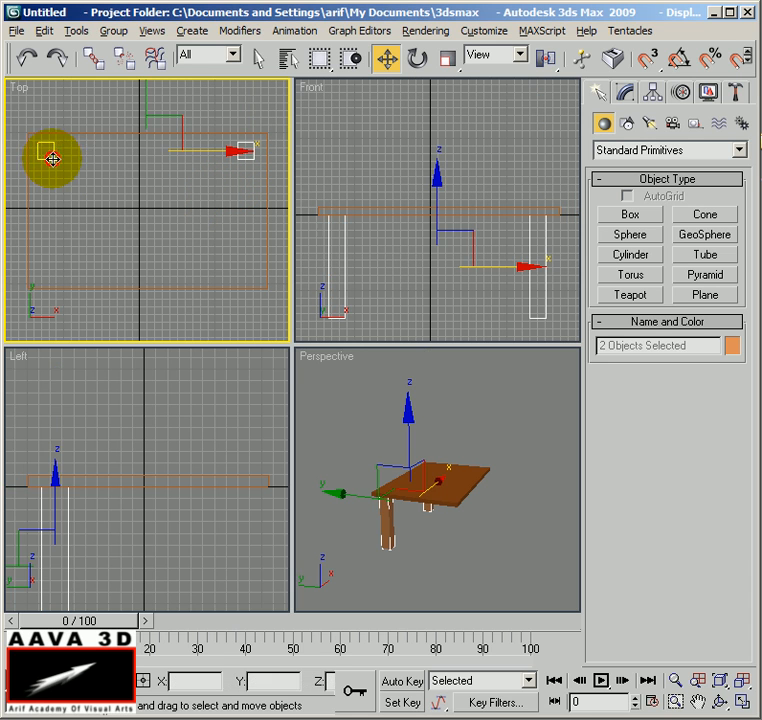
{"action": "left_click", "coordinate": [168, 199]}
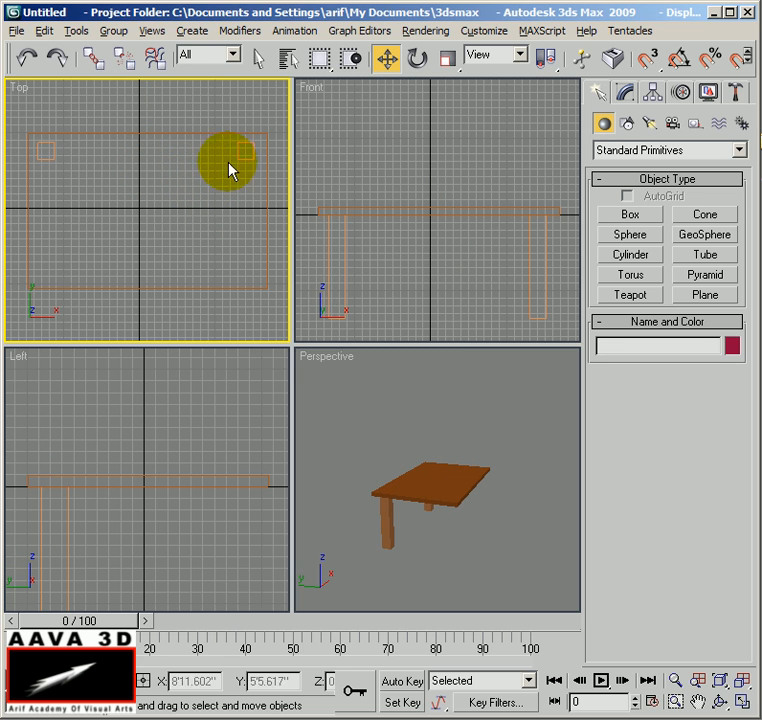
{"action": "left_click", "coordinate": [153, 312]}
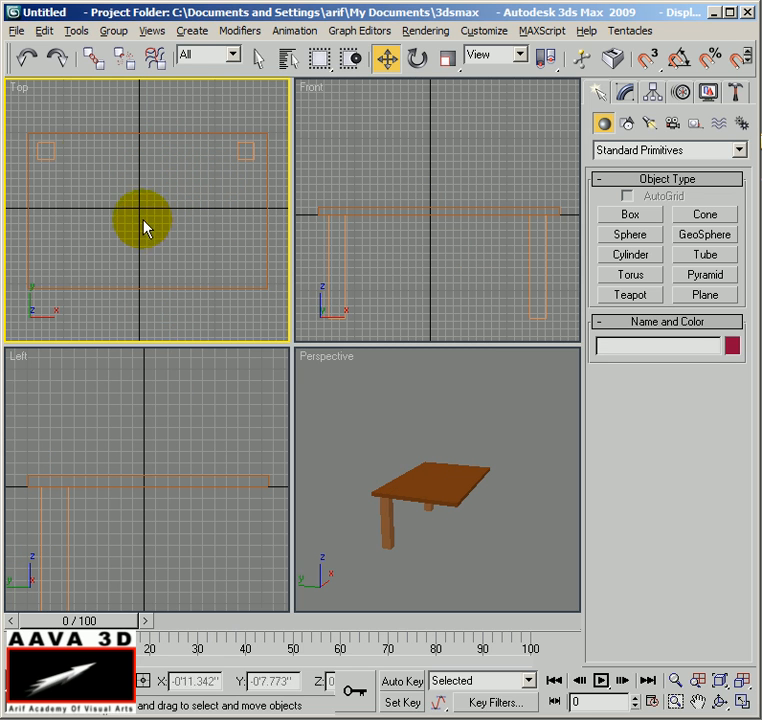
{"action": "left_click", "coordinate": [187, 122]}
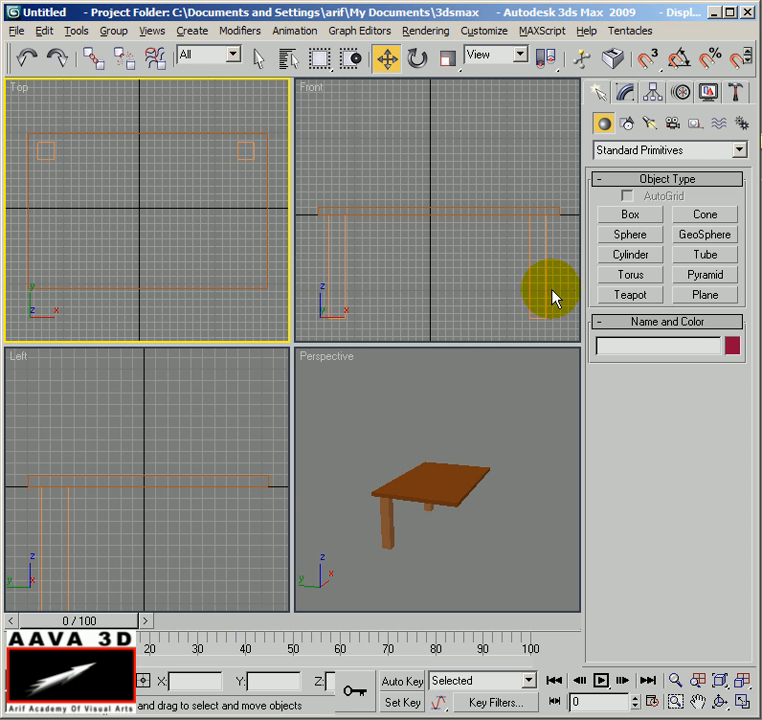
{"action": "left_click_drag", "start_coordinate": [260, 181], "coordinate": [44, 148]}
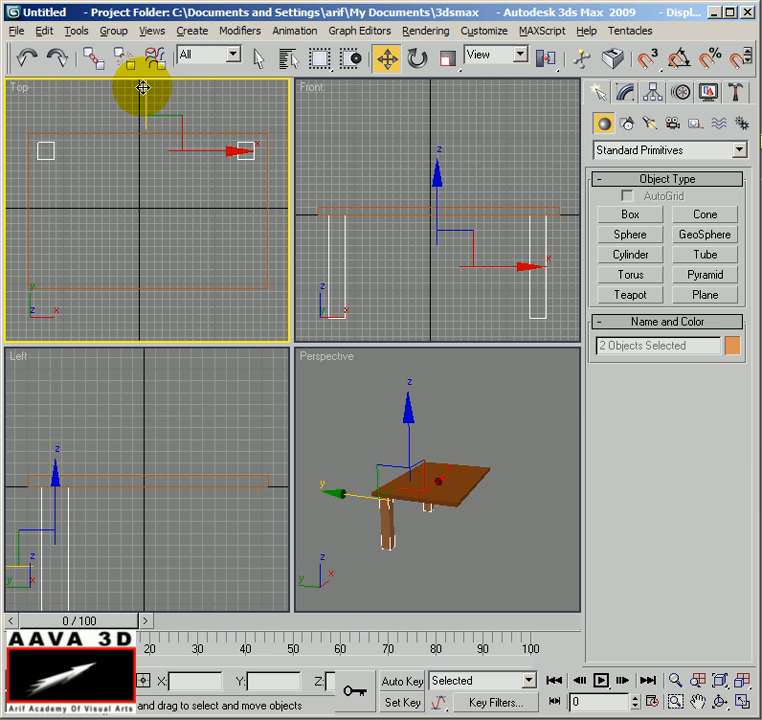
{"action": "left_click_drag", "start_coordinate": [145, 83], "coordinate": [126, 202], "text": "shift"}
{"action": "left_click", "coordinate": [382, 448]}
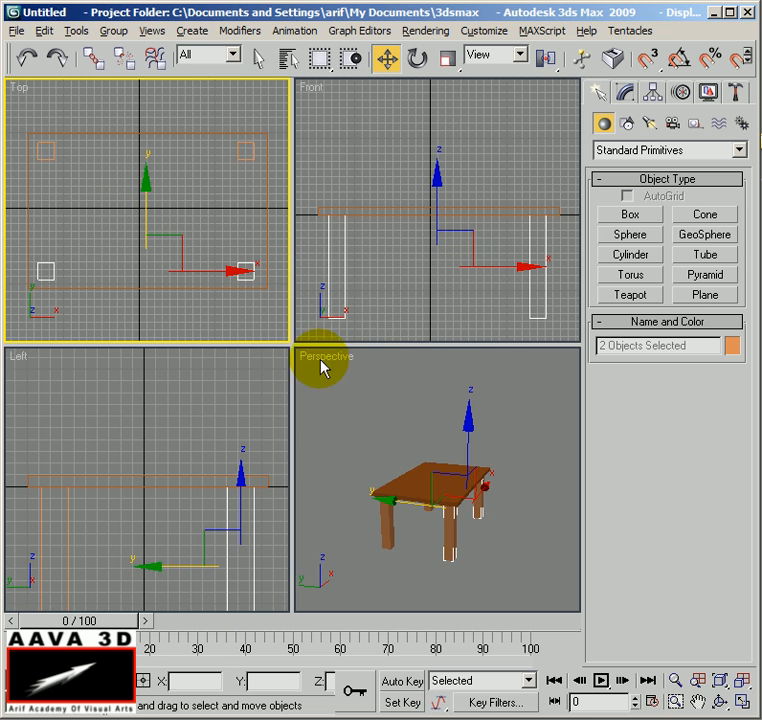
Inspect the four-legged table from several angles in the enlarged Perspective view, including from above and below.
{"action": "right_click", "coordinate": [514, 498]}
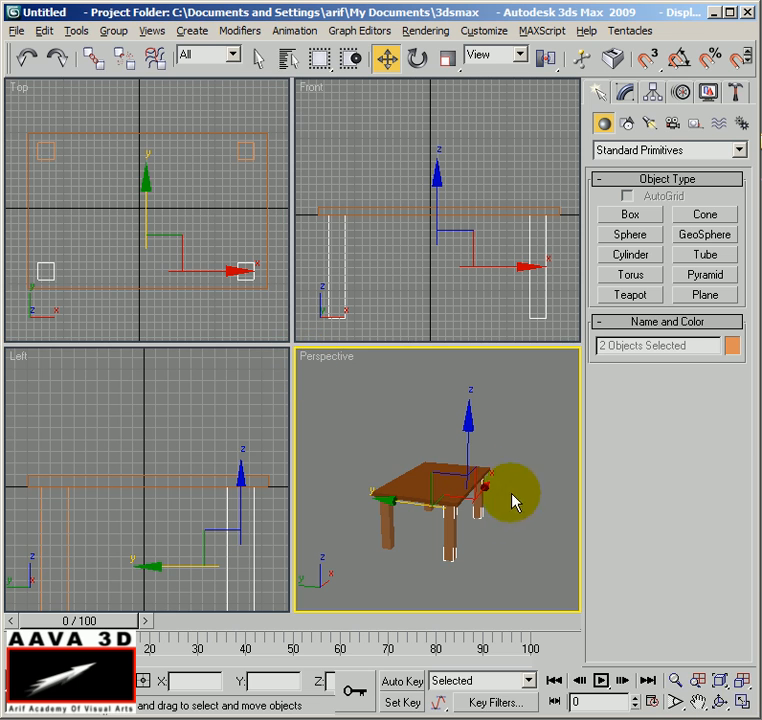
{"action": "left_click", "coordinate": [500, 565]}
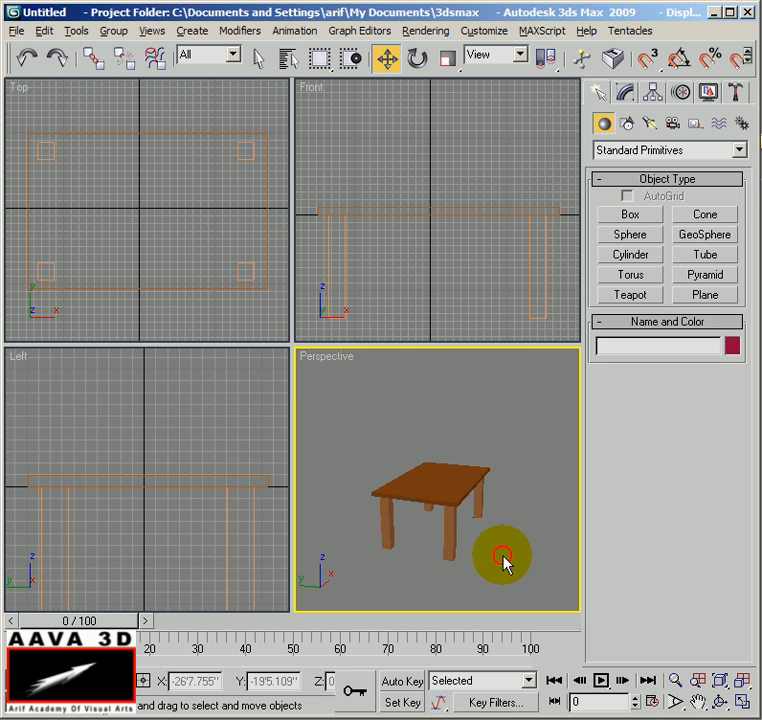
{"action": "left_click", "coordinate": [741, 683]}
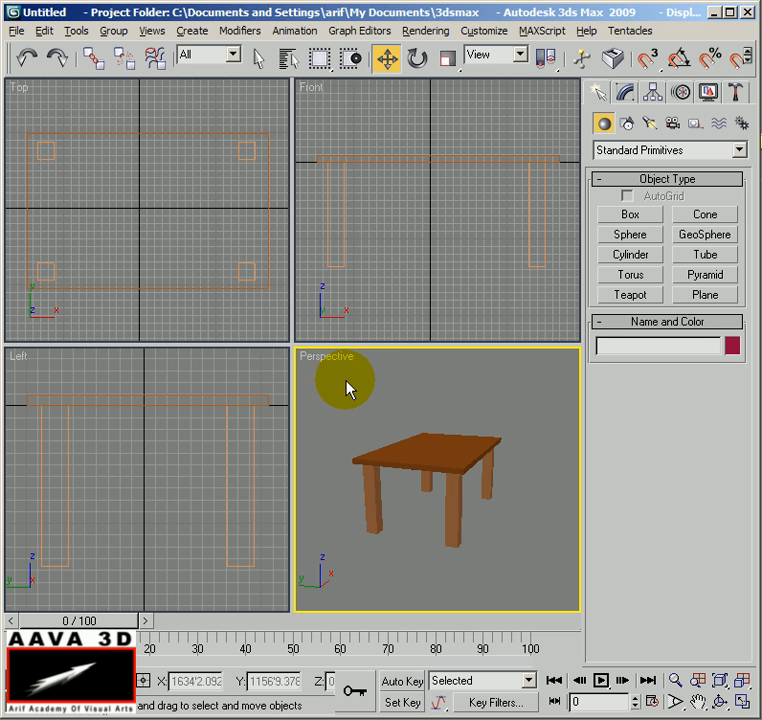
{"action": "key", "text": "alt+w"}
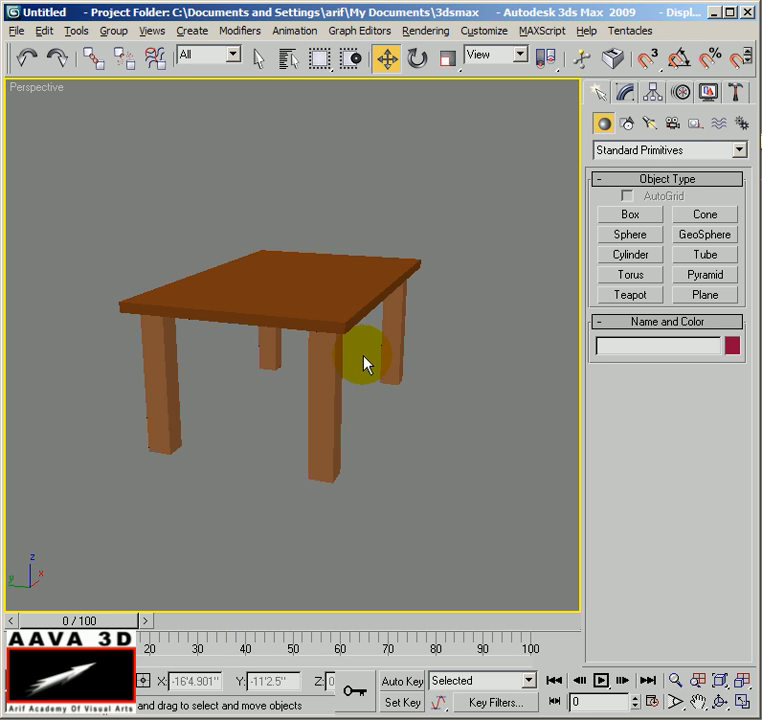
{"action": "middle_click_drag", "start_coordinate": [401, 325], "coordinate": [507, 324], "text": "alt"}
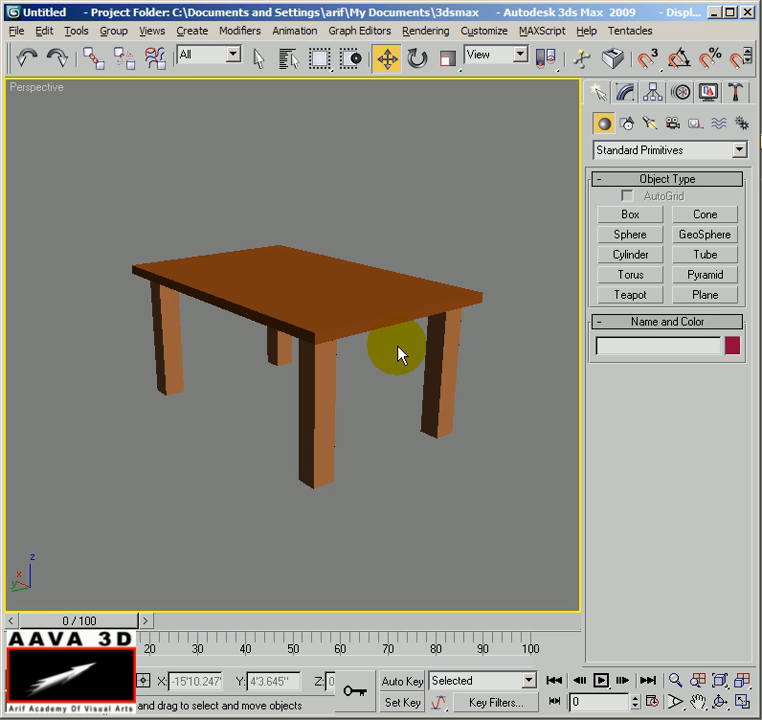
{"action": "middle_click_drag", "start_coordinate": [274, 351], "coordinate": [195, 215], "text": "alt"}
{"action": "middle_click_drag", "start_coordinate": [231, 133], "coordinate": [92, 502], "text": "alt"}
{"action": "middle_click_drag", "start_coordinate": [388, 333], "coordinate": [435, 364], "text": "alt"}
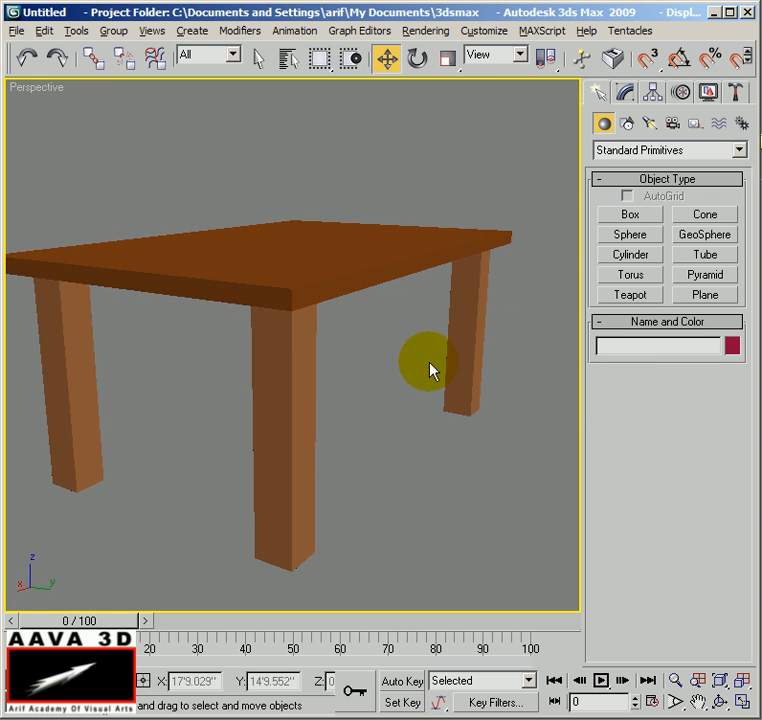
{"action": "scroll", "coordinate": [402, 369], "scroll_direction": "down", "scroll_amount": 3}
{"action": "middle_click_drag", "start_coordinate": [363, 375], "coordinate": [386, 374], "text": "alt"}
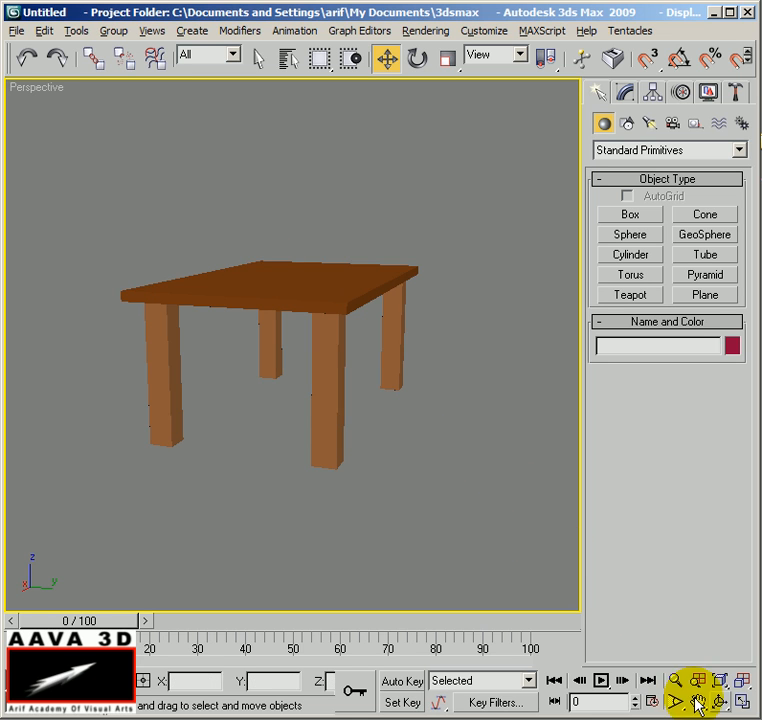
{"action": "left_click", "coordinate": [744, 704]}
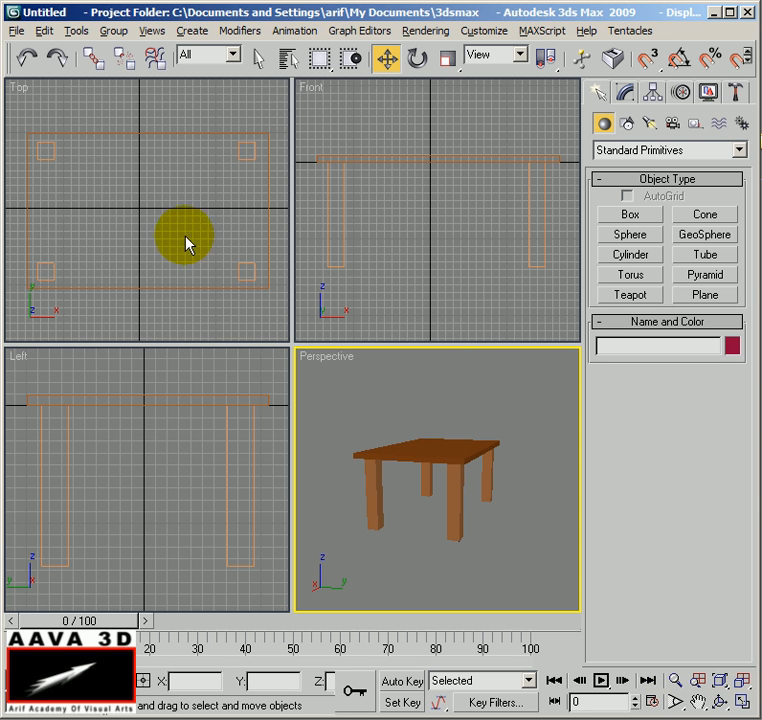
Create a rail box in the Front view spanning the legs under the tabletop, about 2'8.6" by 21'7.5" and 0'6.3" thick.
{"action": "left_click", "coordinate": [630, 215]}
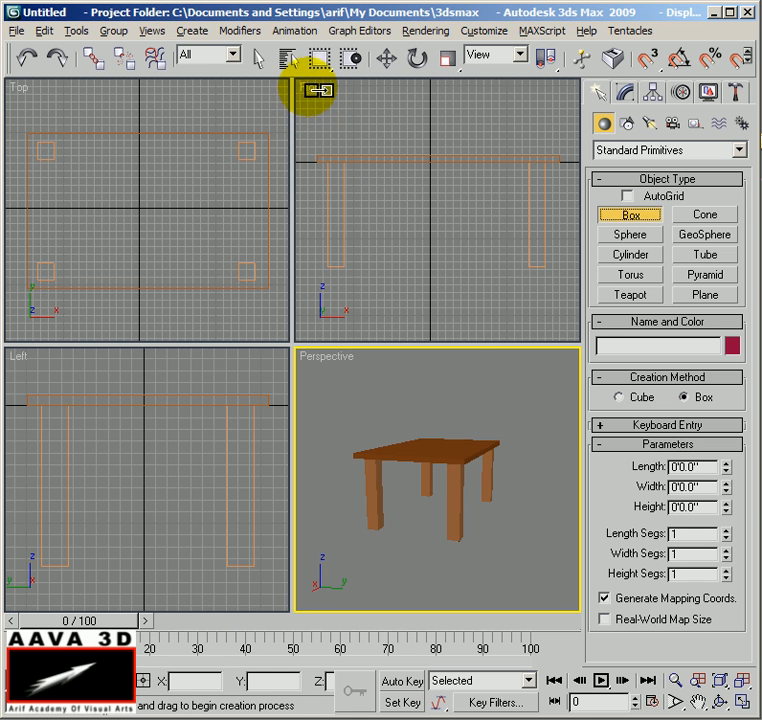
{"action": "left_click", "coordinate": [392, 198]}
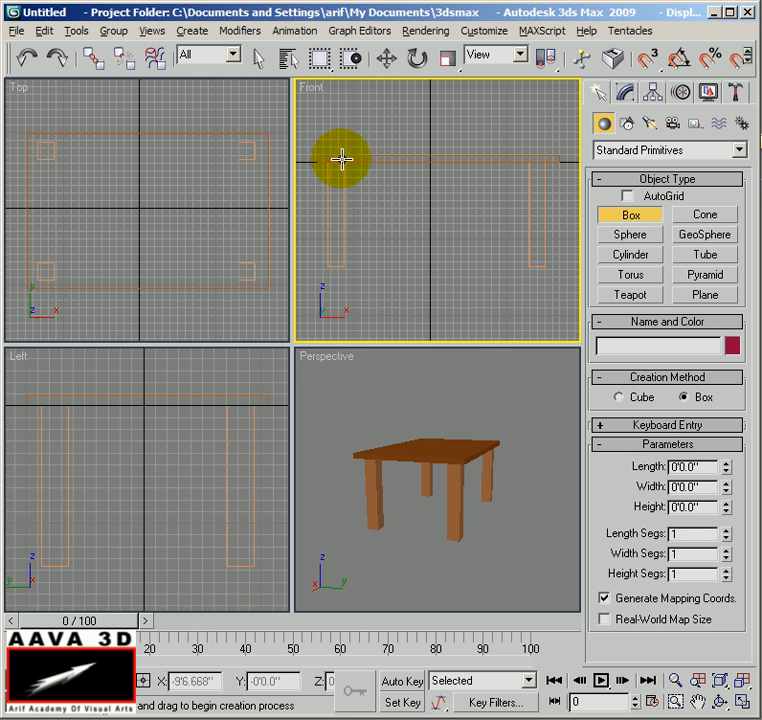
{"action": "left_click_drag", "start_coordinate": [338, 158], "coordinate": [537, 182]}
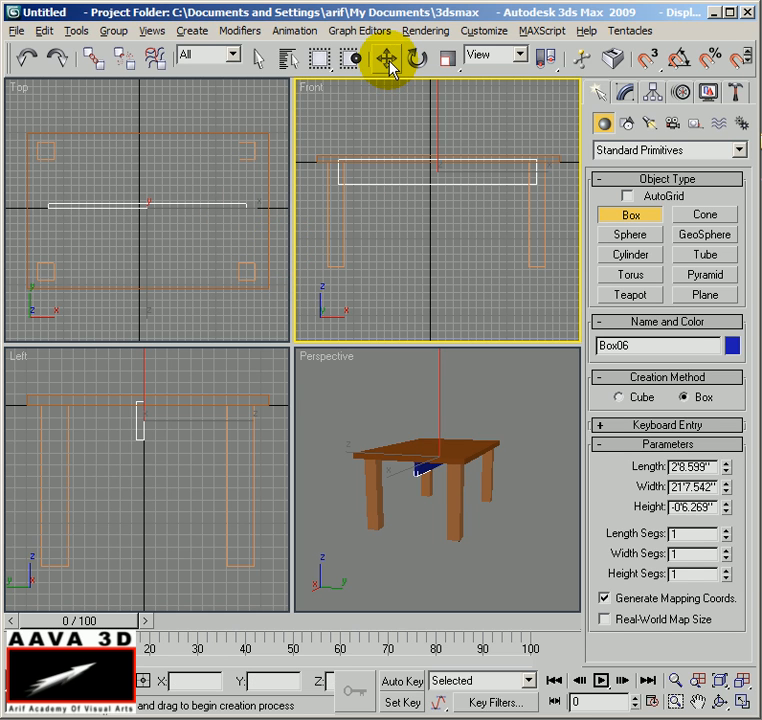
Move the rail along Y to about -7'1" in the Top view, in line with the two front legs.
{"action": "left_click", "coordinate": [632, 218]}
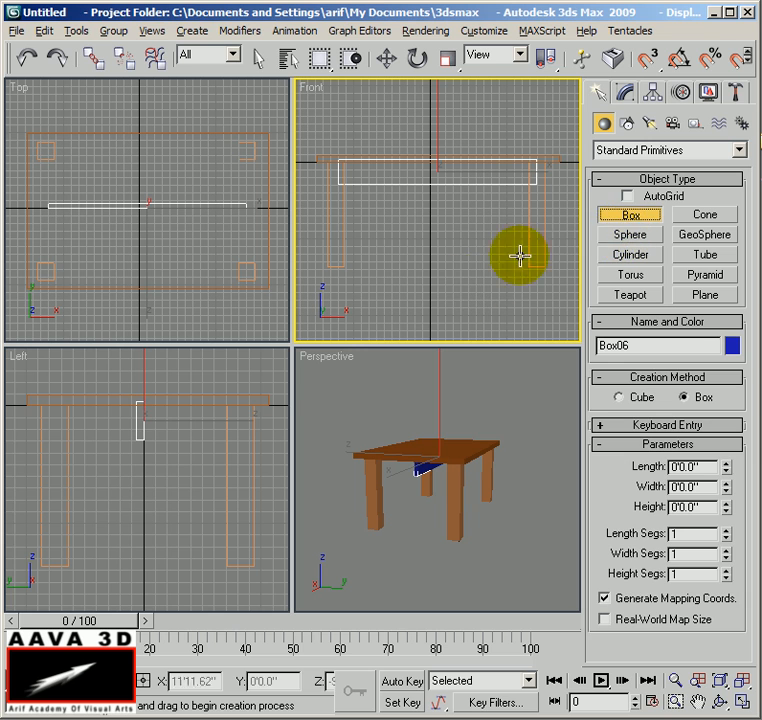
{"action": "key", "text": "w"}
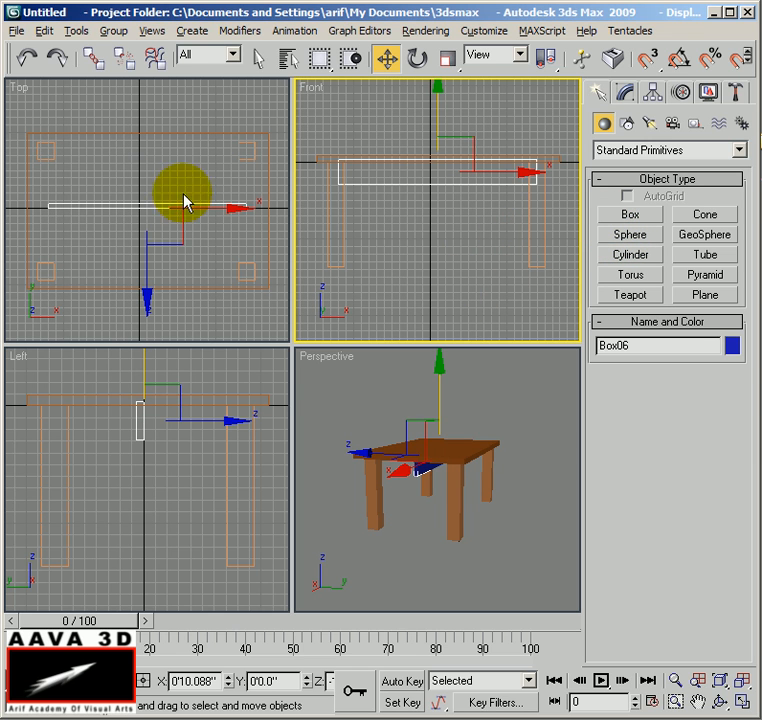
{"action": "right_click", "coordinate": [78, 157]}
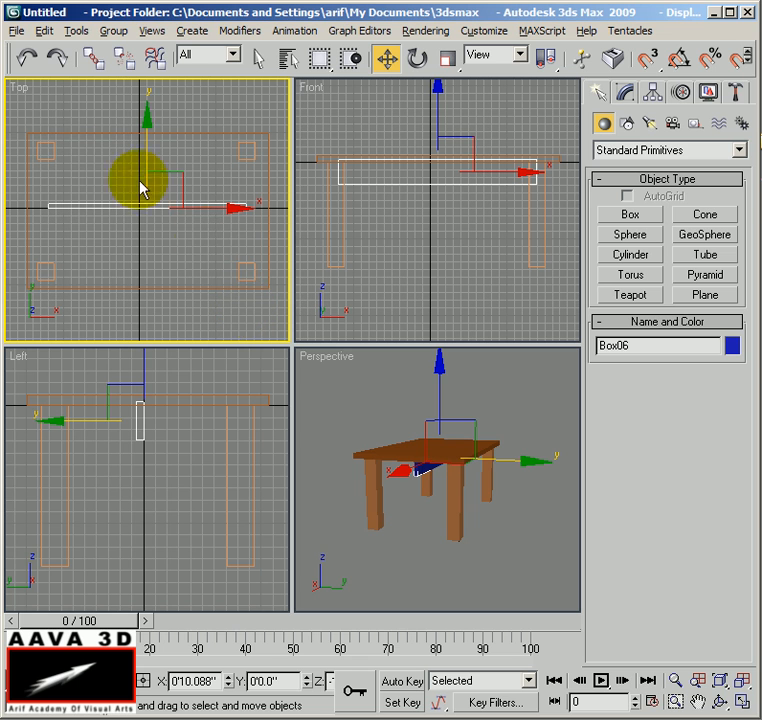
{"action": "left_click_drag", "start_coordinate": [145, 115], "coordinate": [142, 179]}
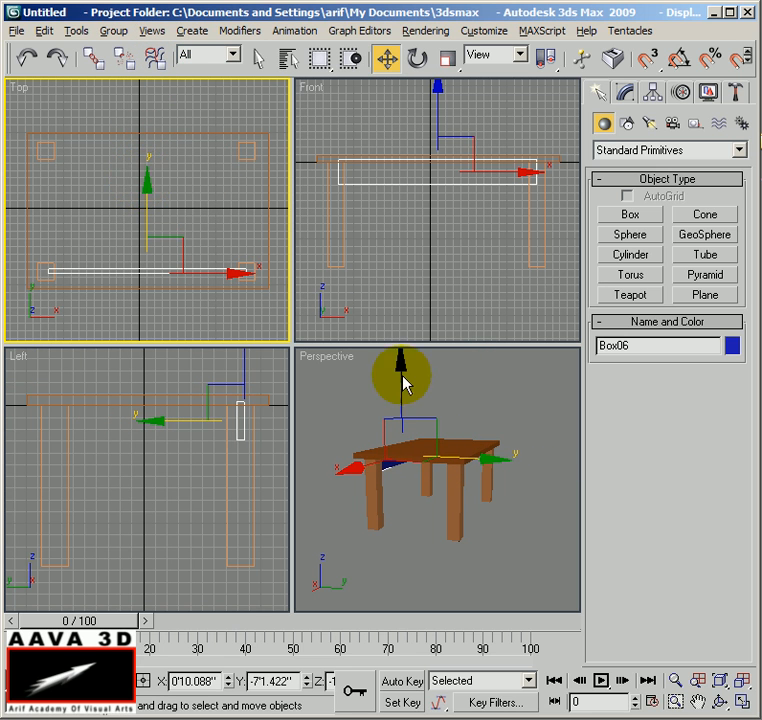
Clone the front rail as a copy along Y in the Top view to about 6'1", in line with the two back legs.
{"action": "left_click", "coordinate": [314, 357]}
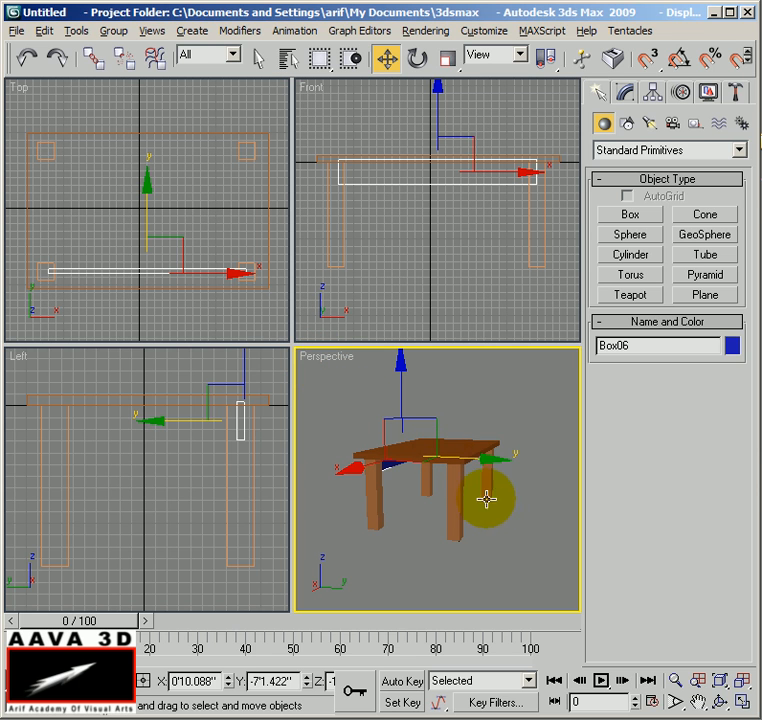
{"action": "mouse_move", "coordinate": [406, 509]}
{"action": "middle_mouse_down", "text": "alt"}
{"action": "mouse_move", "coordinate": [533, 511]}
{"action": "mouse_move", "coordinate": [633, 493]}
{"action": "mouse_move", "coordinate": [503, 497]}
{"action": "mouse_move", "coordinate": [593, 510]}
{"action": "mouse_move", "coordinate": [575, 515]}
{"action": "mouse_move", "coordinate": [435, 512]}
{"action": "mouse_move", "coordinate": [592, 510]}
{"action": "mouse_move", "coordinate": [470, 520]}
{"action": "mouse_move", "coordinate": [488, 527]}
{"action": "mouse_move", "coordinate": [401, 521]}
{"action": "middle_mouse_up", "text": "alt"}
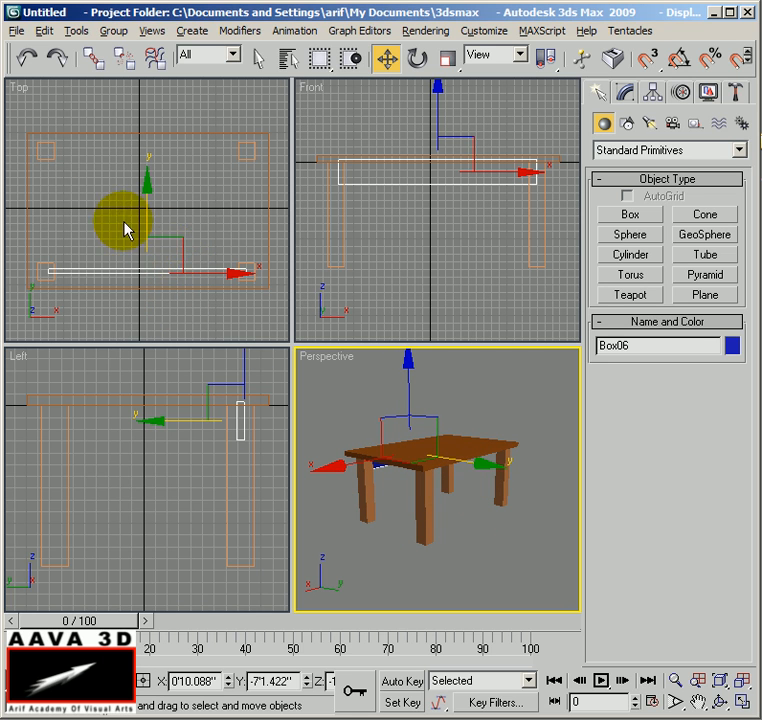
{"action": "right_click", "coordinate": [25, 90]}
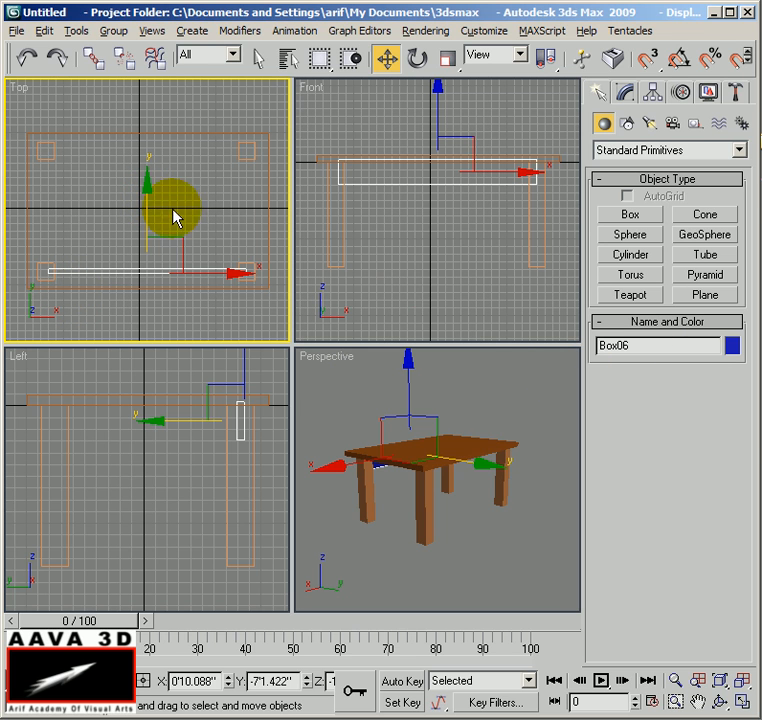
{"action": "left_click_drag", "start_coordinate": [150, 196], "coordinate": [145, 75], "text": "shift"}
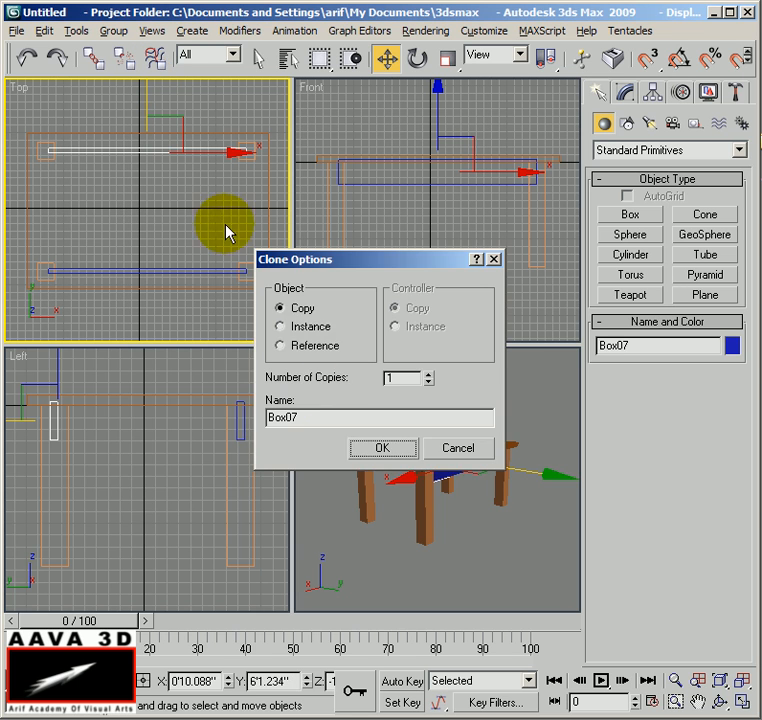
{"action": "left_click", "coordinate": [381, 447]}
{"action": "right_click", "coordinate": [500, 570]}
{"action": "left_click", "coordinate": [499, 566]}
{"action": "middle_click_drag", "start_coordinate": [381, 533], "coordinate": [381, 478], "text": "alt"}
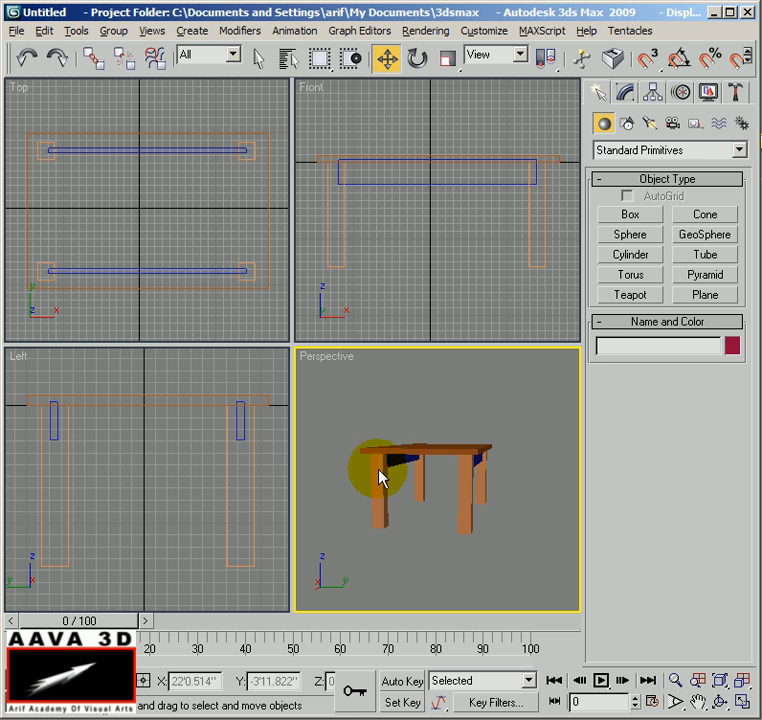
Clone the back rail as a copy rotated 90 degrees about Z in the Top view.
{"action": "left_click", "coordinate": [153, 150]}
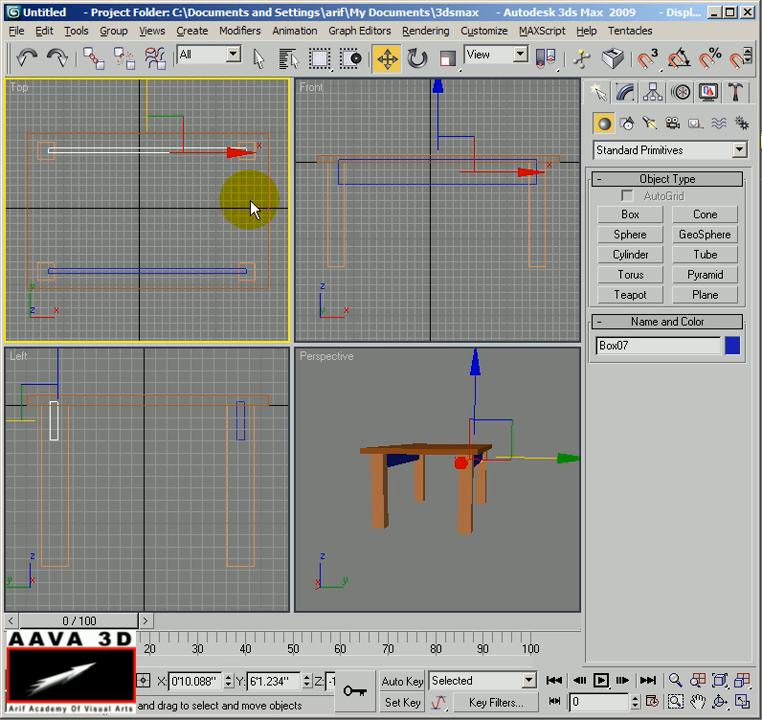
{"action": "mouse_move", "coordinate": [430, 485]}
{"action": "middle_mouse_down", "text": "alt"}
{"action": "mouse_move", "coordinate": [401, 519]}
{"action": "mouse_move", "coordinate": [426, 472]}
{"action": "middle_mouse_up", "text": "alt"}
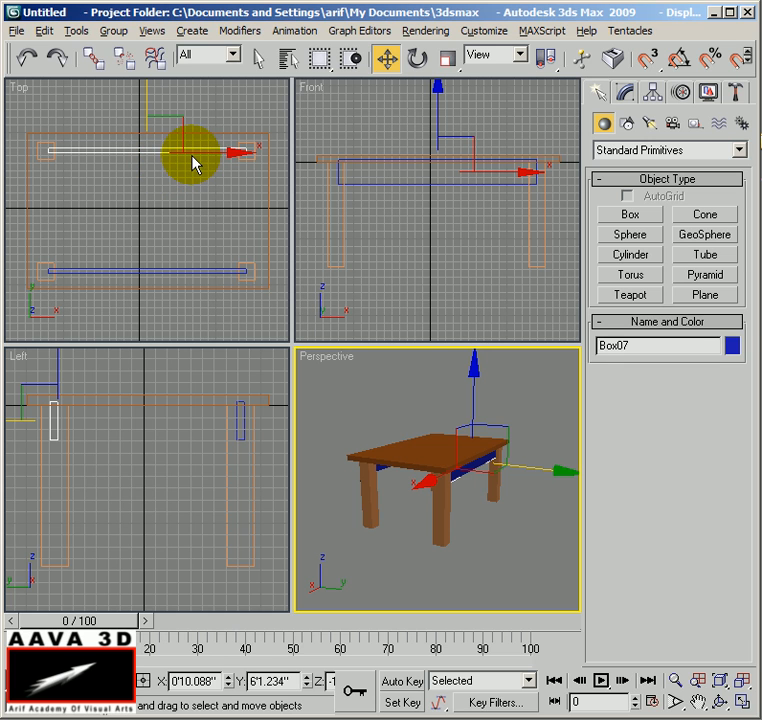
{"action": "left_click", "coordinate": [418, 61]}
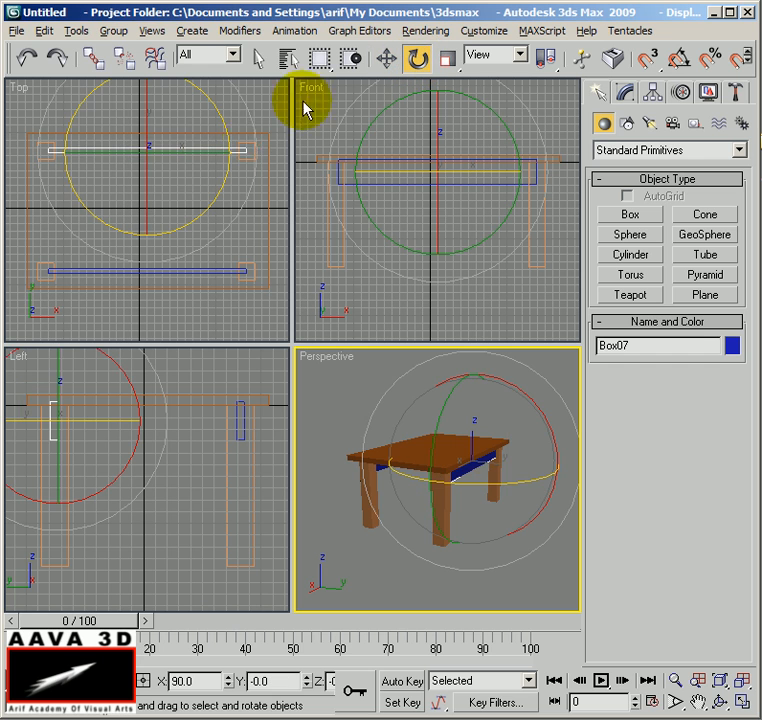
{"action": "right_click", "coordinate": [79, 101]}
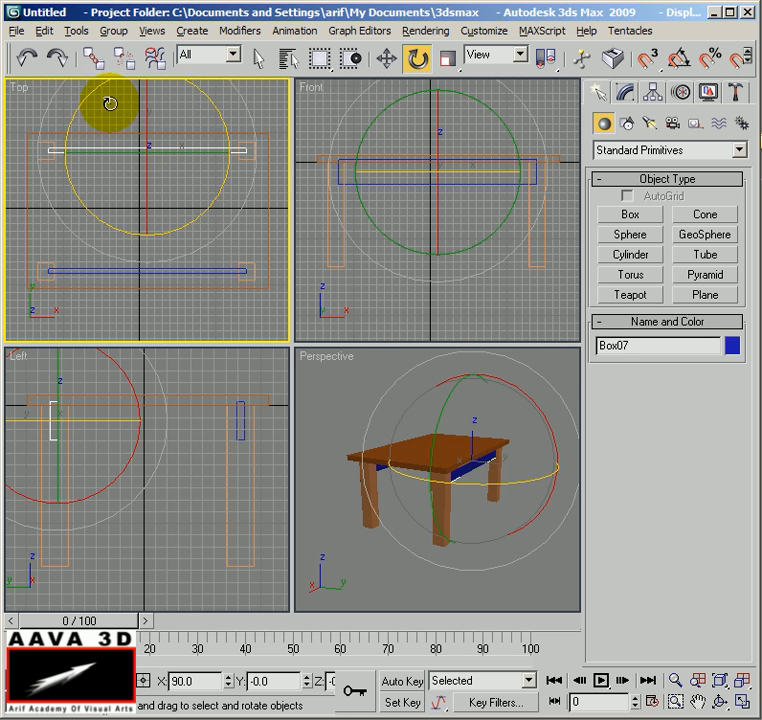
{"action": "mouse_move", "coordinate": [87, 103]}
{"action": "left_mouse_down", "text": "shift"}
{"action": "mouse_move", "coordinate": [73, 114]}
{"action": "mouse_move", "coordinate": [73, 150]}
{"action": "mouse_move", "coordinate": [108, 314]}
{"action": "mouse_move", "coordinate": [116, 337]}
{"action": "mouse_move", "coordinate": [124, 333]}
{"action": "left_mouse_up", "text": "shift"}
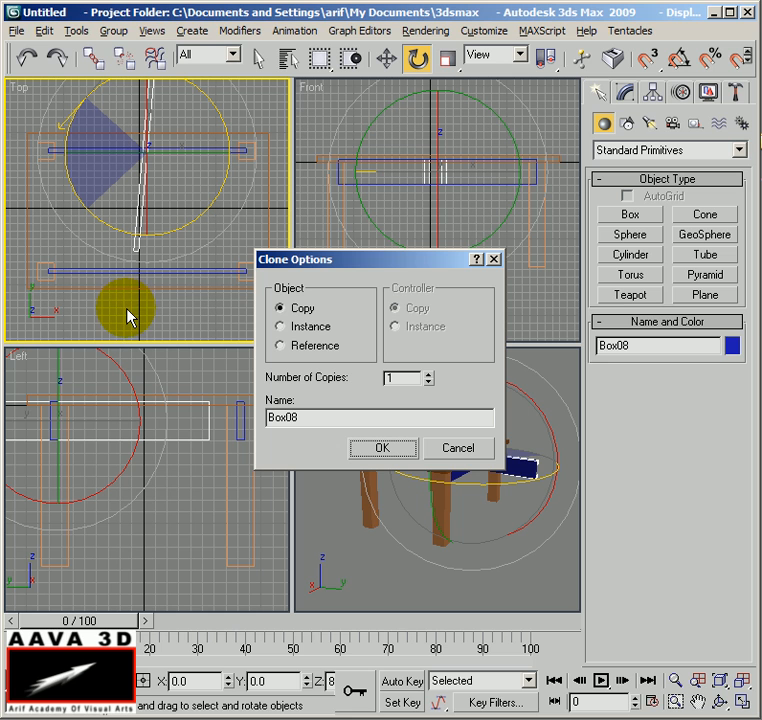
{"action": "left_click", "coordinate": [460, 448]}
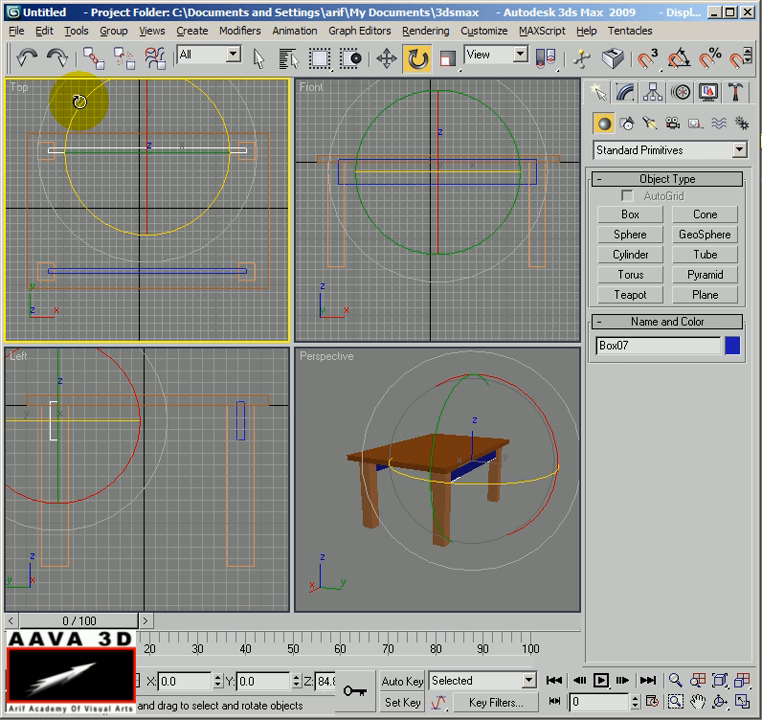
{"action": "mouse_move", "coordinate": [81, 102]}
{"action": "left_mouse_down", "text": "shift"}
{"action": "mouse_move", "coordinate": [63, 148]}
{"action": "mouse_move", "coordinate": [77, 311]}
{"action": "mouse_move", "coordinate": [84, 305]}
{"action": "left_mouse_up", "text": "shift"}
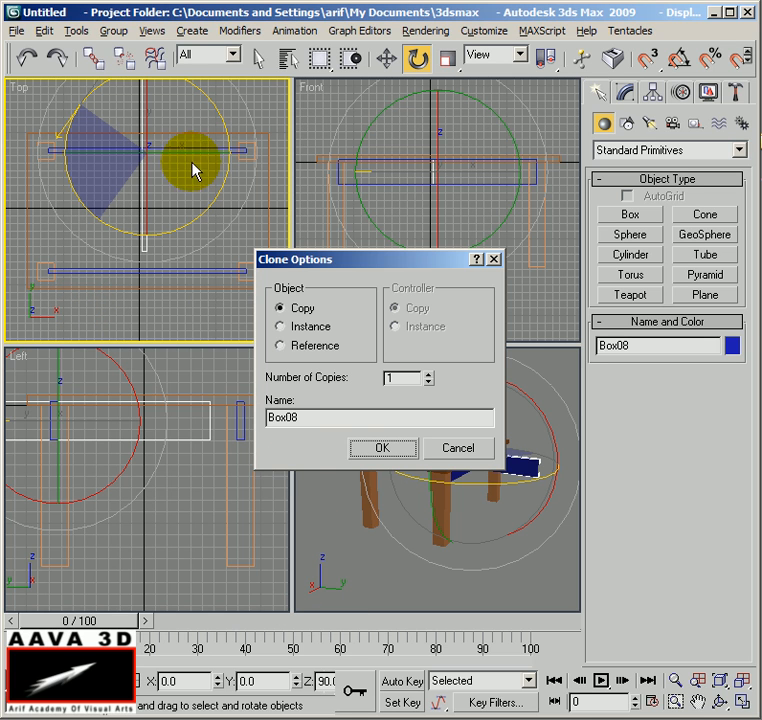
{"action": "left_click", "coordinate": [386, 450]}
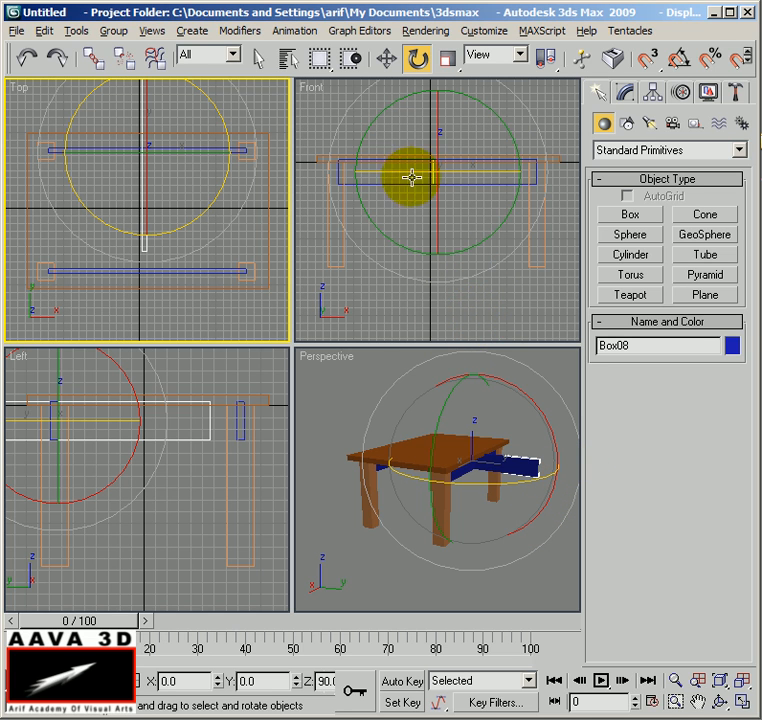
Move the rotated rail to the right-side legs, about X 12'0.6" and Y -0'2.4", and shorten its width to about 13'7.5".
{"action": "left_click_drag", "start_coordinate": [499, 74], "coordinate": [348, 71]}
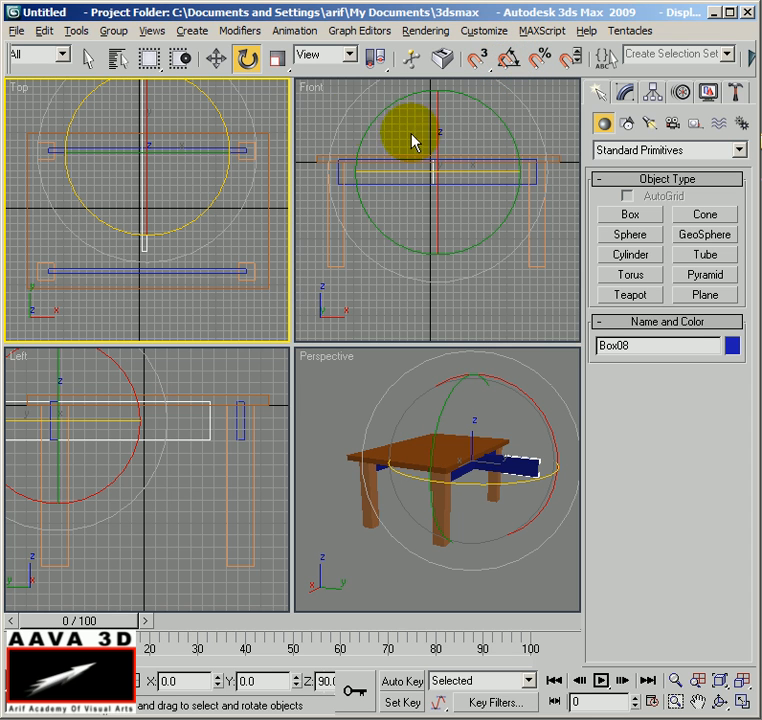
{"action": "left_click", "coordinate": [212, 62]}
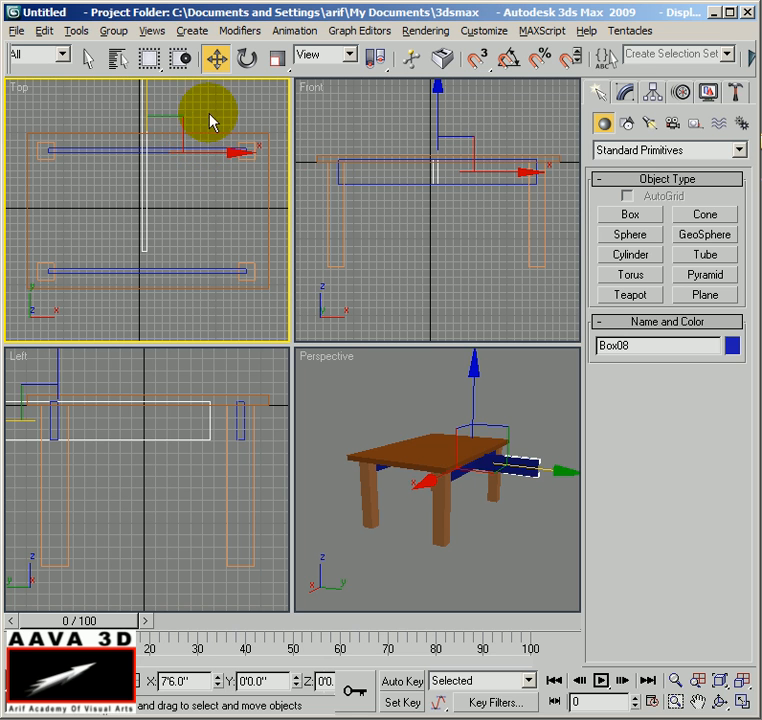
{"action": "left_click_drag", "start_coordinate": [179, 116], "coordinate": [282, 178]}
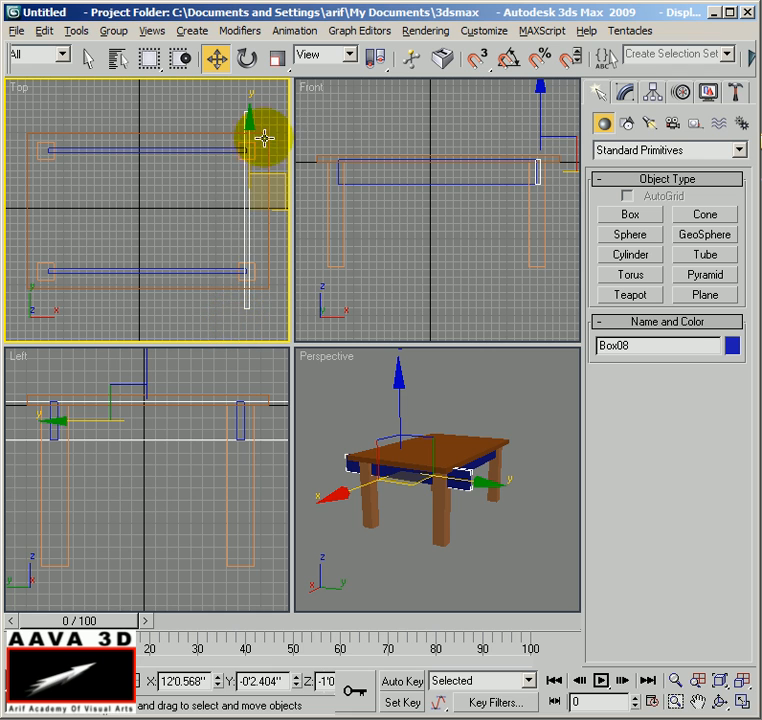
{"action": "left_click", "coordinate": [625, 93]}
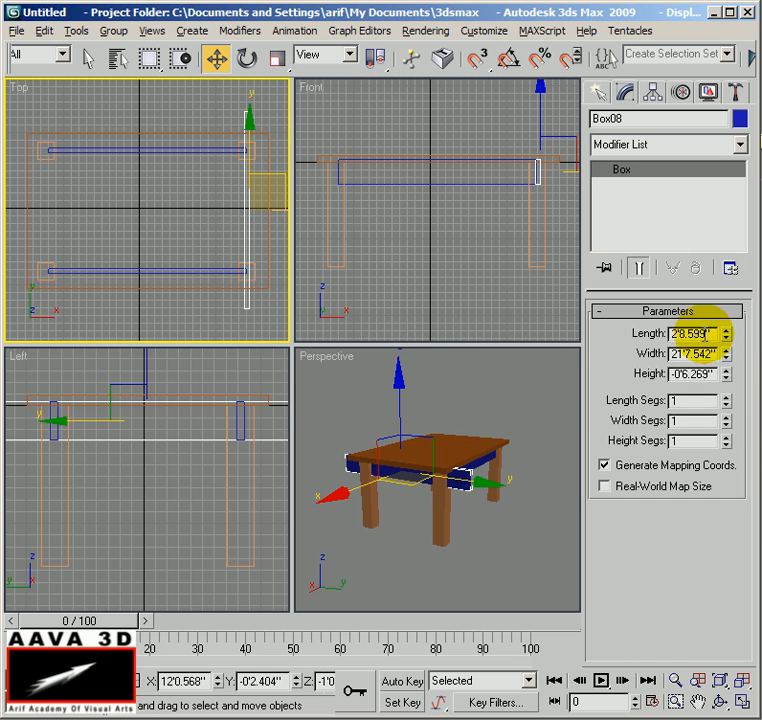
{"action": "left_click_drag", "start_coordinate": [727, 355], "coordinate": [726, 373]}
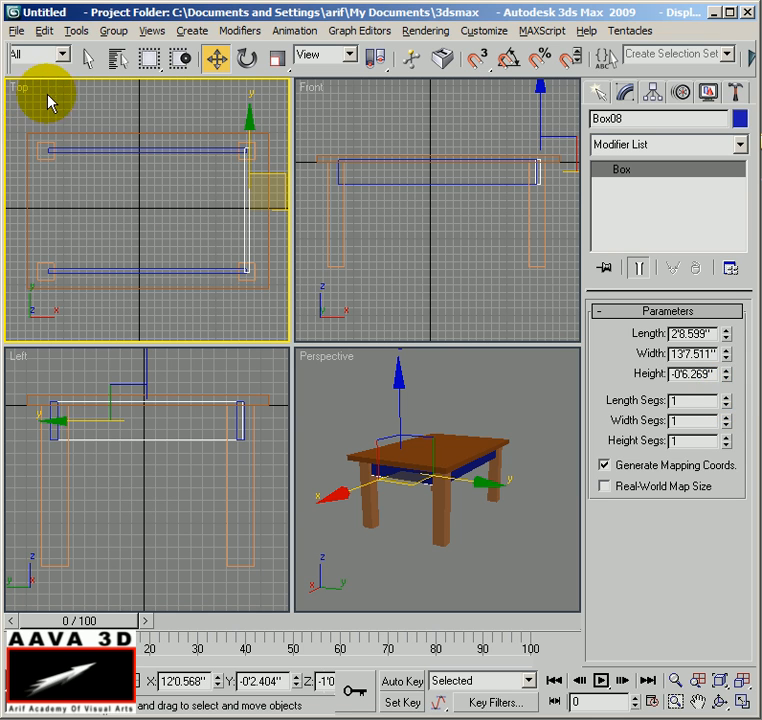
Clone the short side rail along X in the Top view to the left-side legs, at about -9'9.2".
{"action": "middle_click_drag", "start_coordinate": [212, 222], "coordinate": [201, 221]}
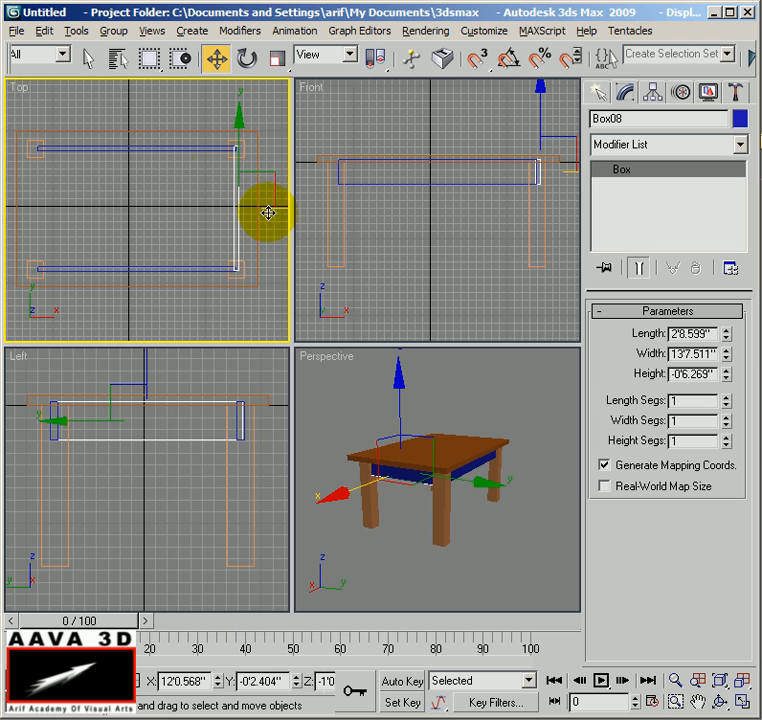
{"action": "left_click_drag", "start_coordinate": [283, 213], "coordinate": [84, 205], "text": "shift"}
{"action": "left_click", "coordinate": [372, 446]}
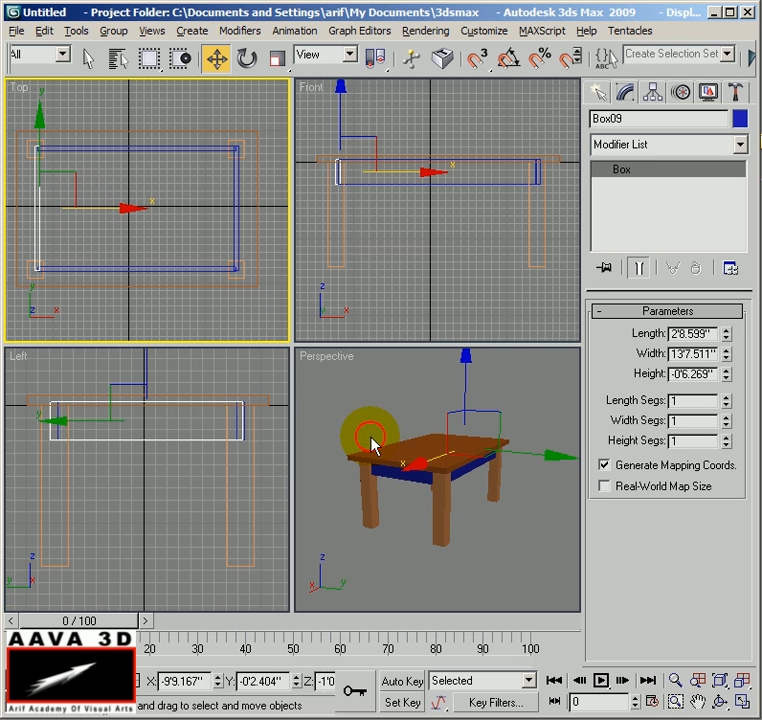
Inspect the table with its four rails from several angles in the enlarged Perspective view, with nothing selected.
{"action": "left_click", "coordinate": [308, 358]}
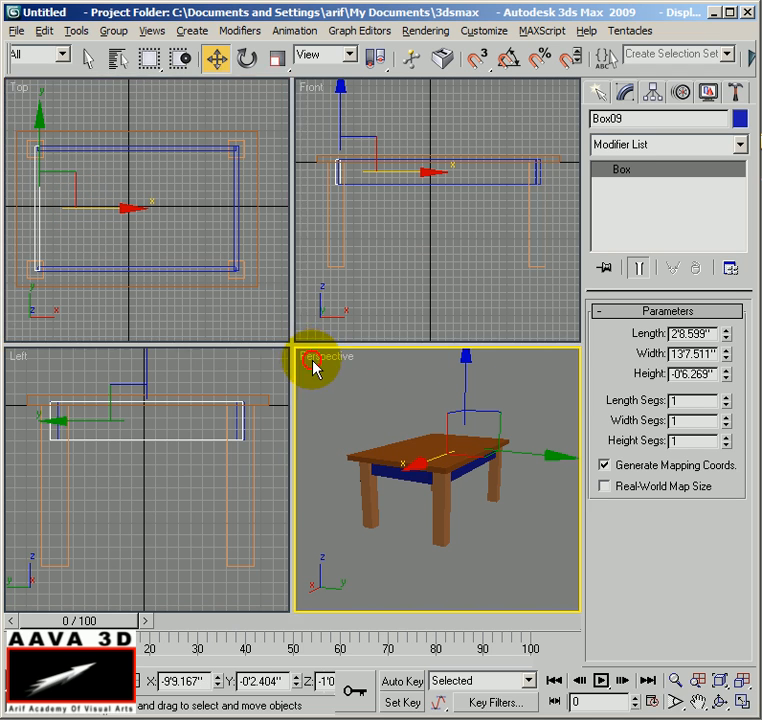
{"action": "key", "text": "alt+w"}
{"action": "middle_click_drag", "start_coordinate": [372, 492], "coordinate": [408, 403], "text": "alt"}
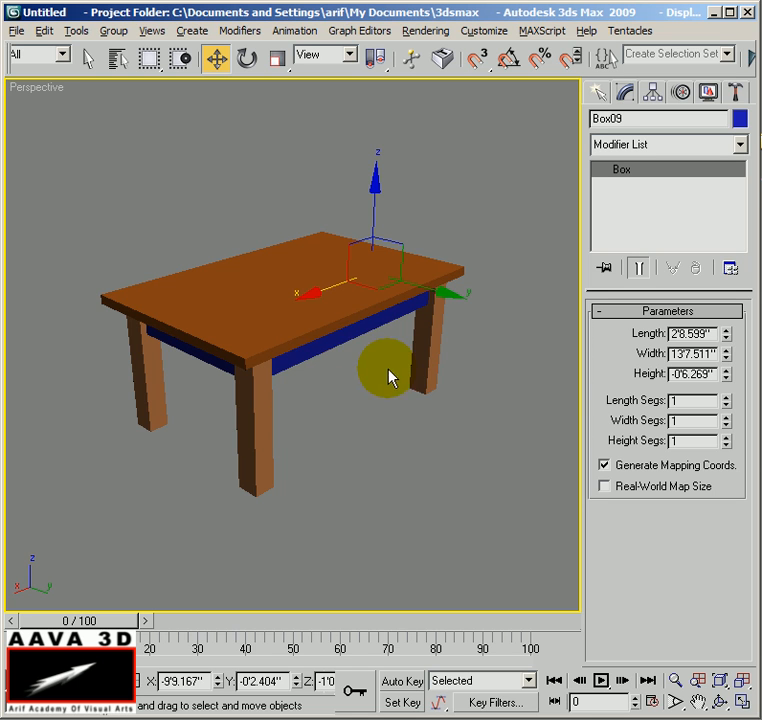
{"action": "middle_click_drag", "start_coordinate": [305, 458], "coordinate": [180, 342], "text": "alt"}
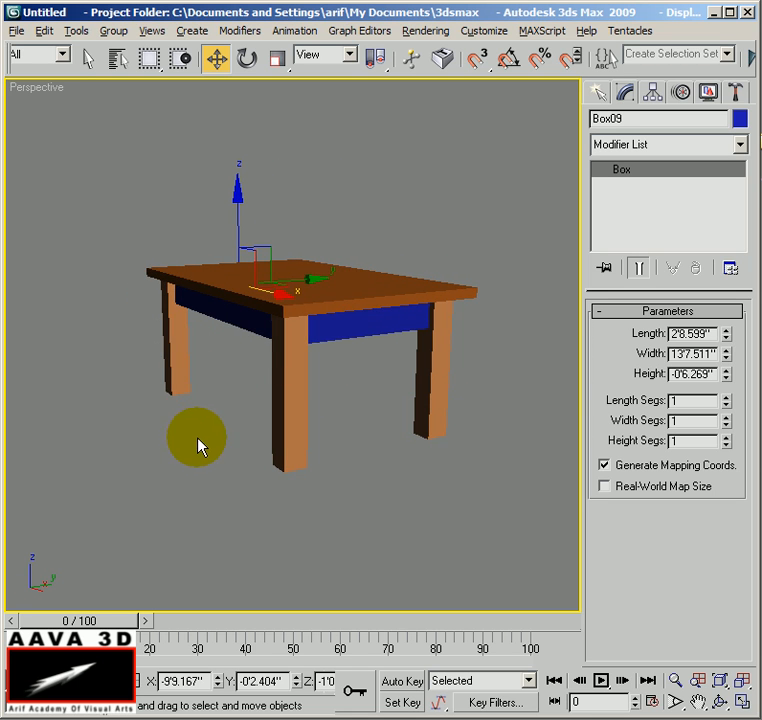
{"action": "middle_click_drag", "start_coordinate": [168, 432], "coordinate": [277, 420], "text": "alt"}
{"action": "middle_click_drag", "start_coordinate": [152, 402], "coordinate": [138, 377], "text": "alt"}
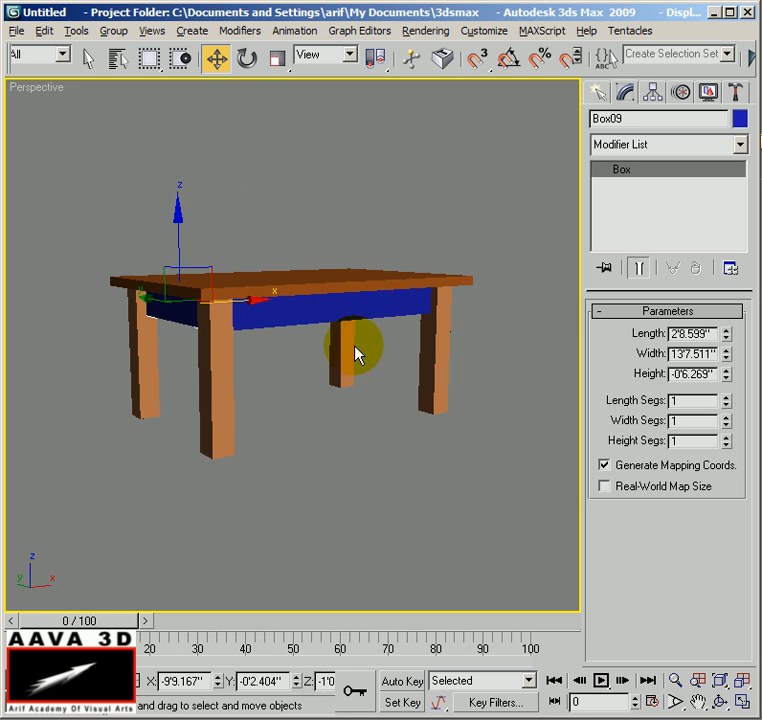
{"action": "middle_click_drag", "start_coordinate": [347, 368], "coordinate": [421, 385], "text": "alt"}
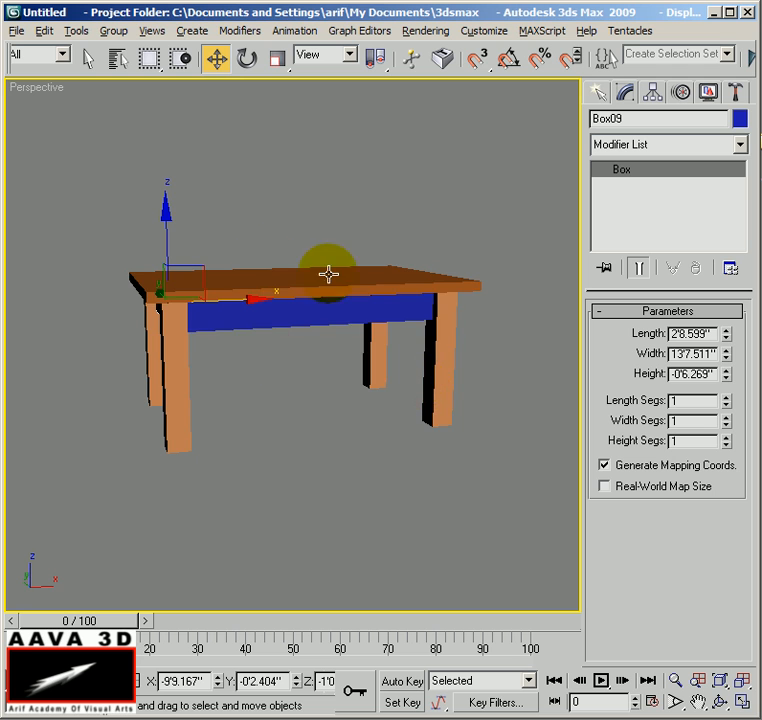
{"action": "middle_click_drag", "start_coordinate": [273, 410], "coordinate": [362, 434], "text": "alt"}
{"action": "scroll", "coordinate": [374, 415], "scroll_direction": "down", "scroll_amount": 3}
{"action": "scroll", "coordinate": [374, 422], "scroll_direction": "up", "scroll_amount": 3}
{"action": "scroll", "coordinate": [371, 435], "scroll_direction": "down", "scroll_amount": 2}
{"action": "left_click", "coordinate": [277, 442]}
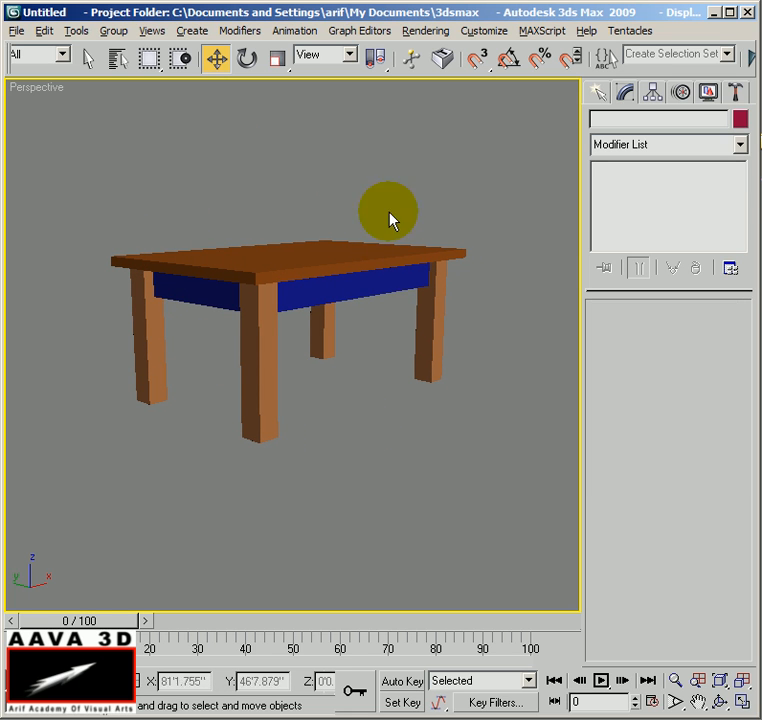
{"action": "middle_click_drag", "start_coordinate": [350, 371], "coordinate": [293, 372], "text": "alt"}
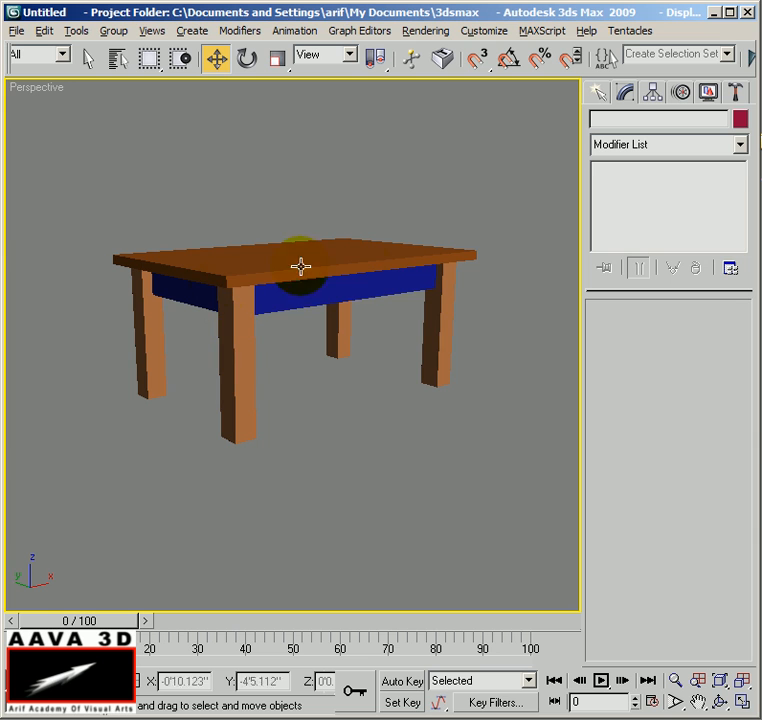
Try moving the right front leg along X on its own, leaving it in its original place and deselected.
{"action": "left_click", "coordinate": [439, 359]}
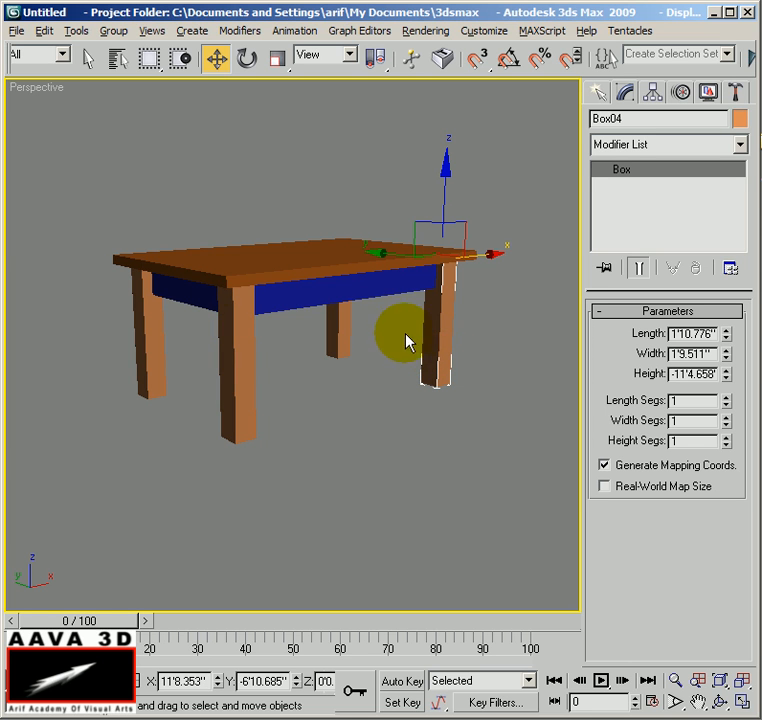
{"action": "left_click_drag", "start_coordinate": [489, 256], "coordinate": [510, 264]}
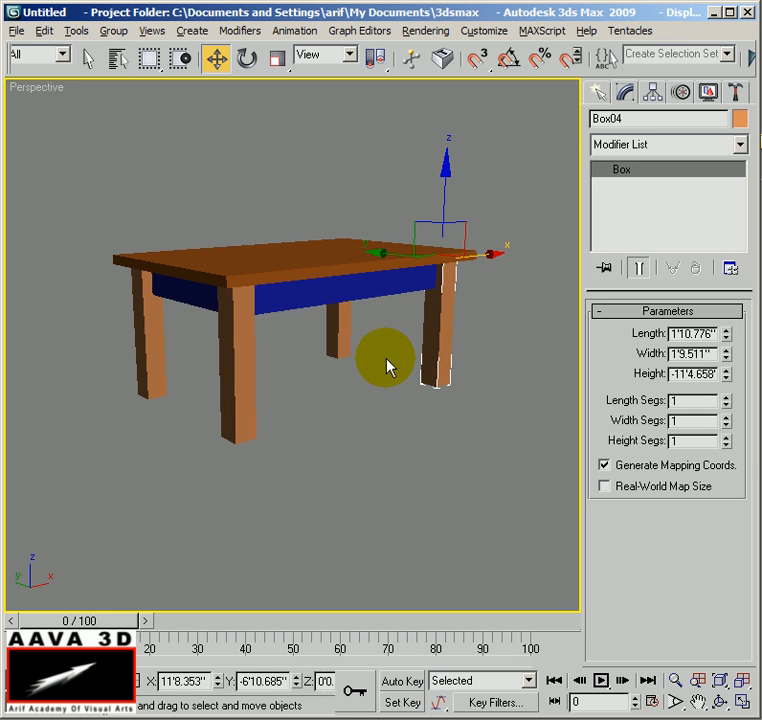
{"action": "left_click", "coordinate": [351, 433]}
Select all nine table parts, try moving them together, undo the move and clear the selection.
{"action": "left_click_drag", "start_coordinate": [85, 137], "coordinate": [552, 522]}
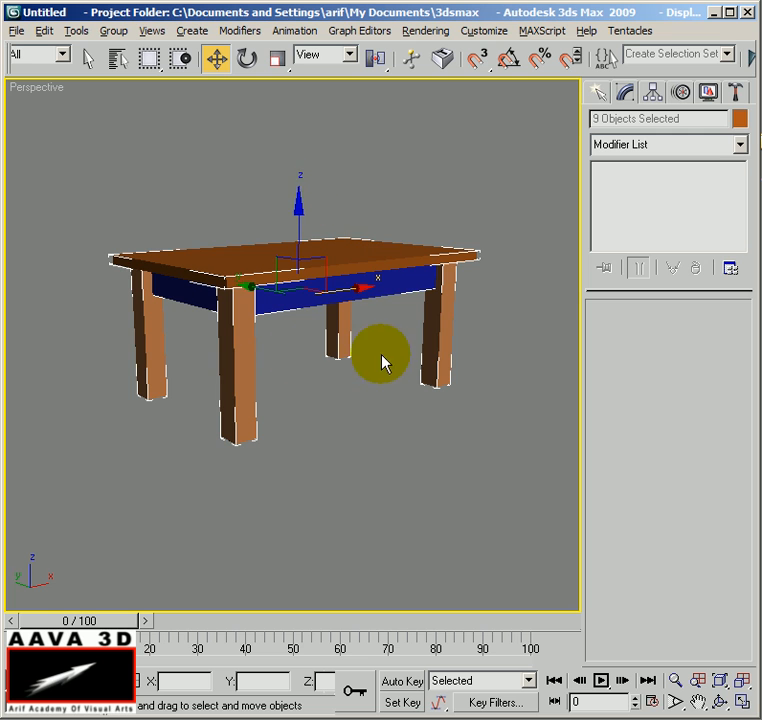
{"action": "left_click_drag", "start_coordinate": [335, 289], "coordinate": [369, 309]}
{"action": "key", "text": "ctrl+z"}
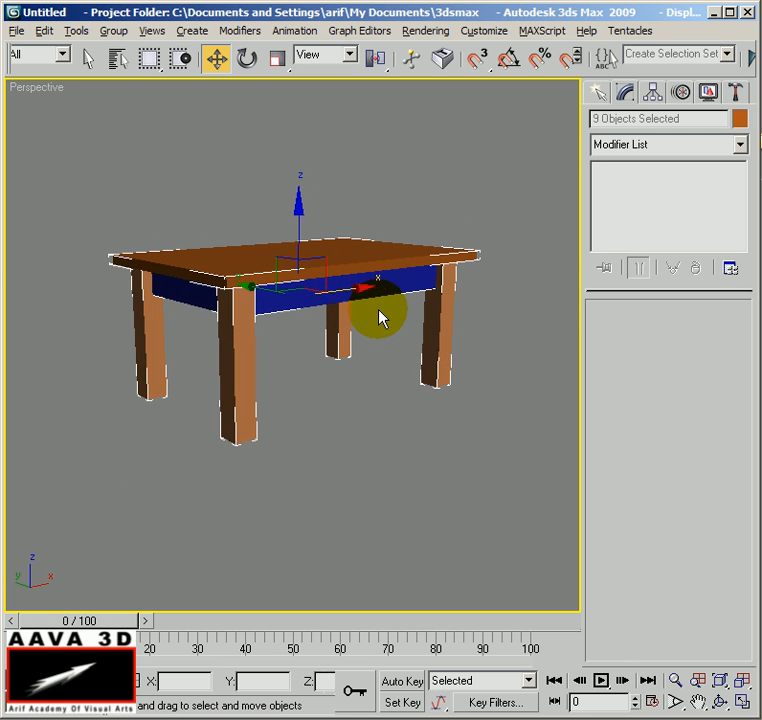
{"action": "left_click", "coordinate": [361, 441]}
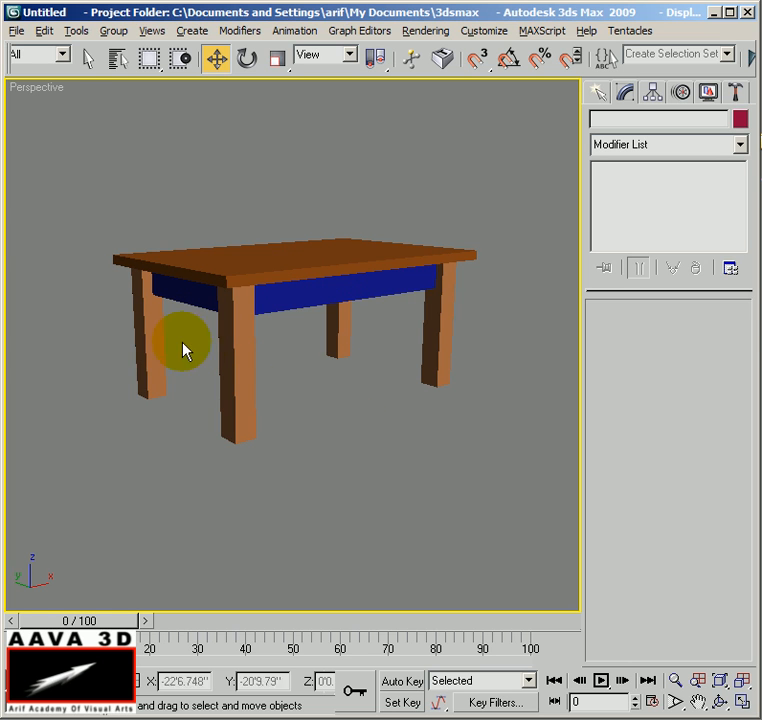
Select all nine table parts and group them under the name Table.
{"action": "left_click_drag", "start_coordinate": [100, 155], "coordinate": [481, 488]}
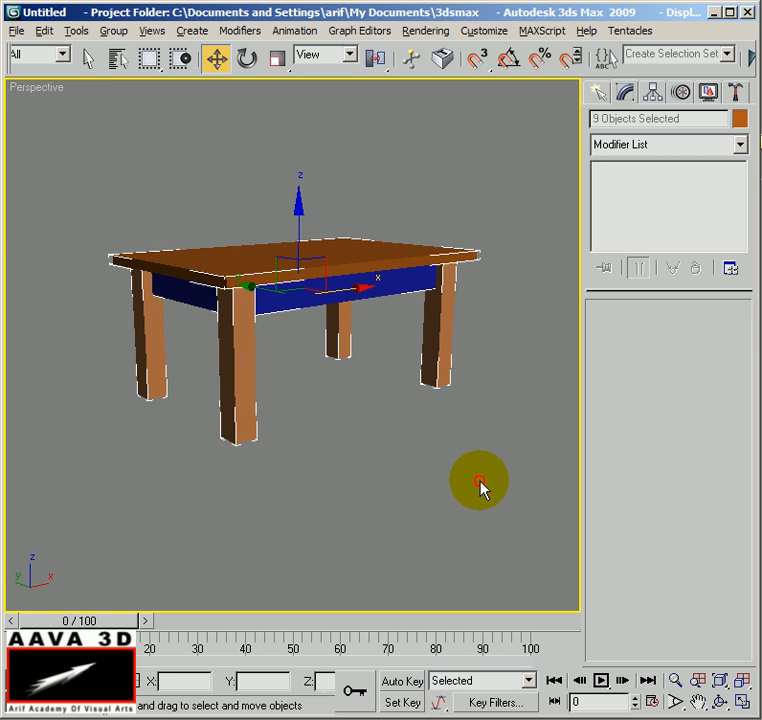
{"action": "left_click", "coordinate": [363, 368]}
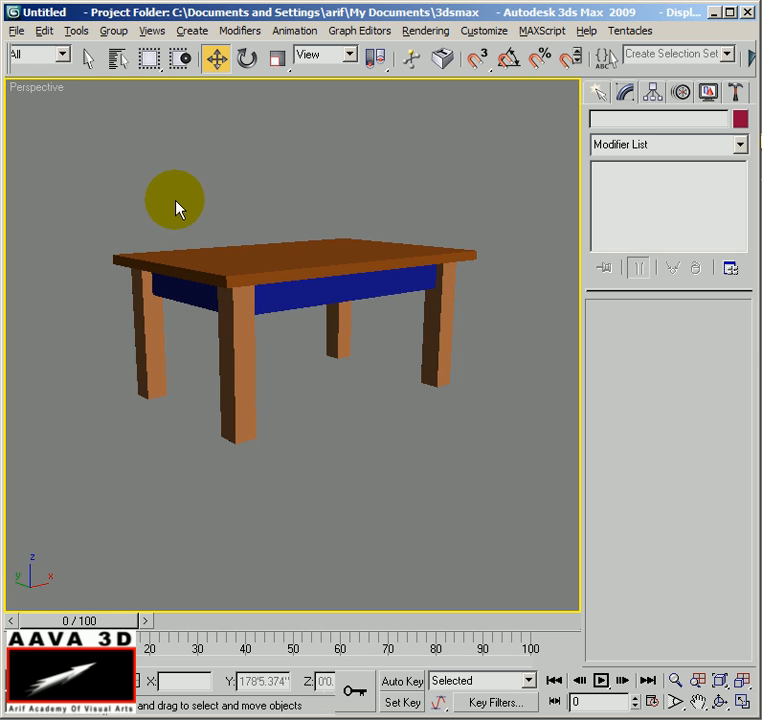
{"action": "left_click_drag", "start_coordinate": [74, 126], "coordinate": [302, 262]}
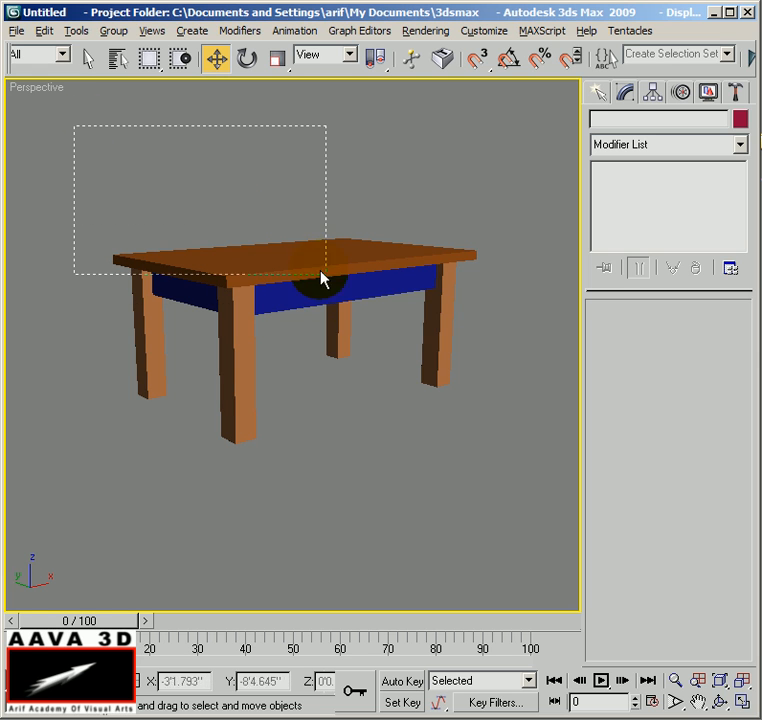
{"action": "left_click_drag", "start_coordinate": [417, 396], "coordinate": [533, 544]}
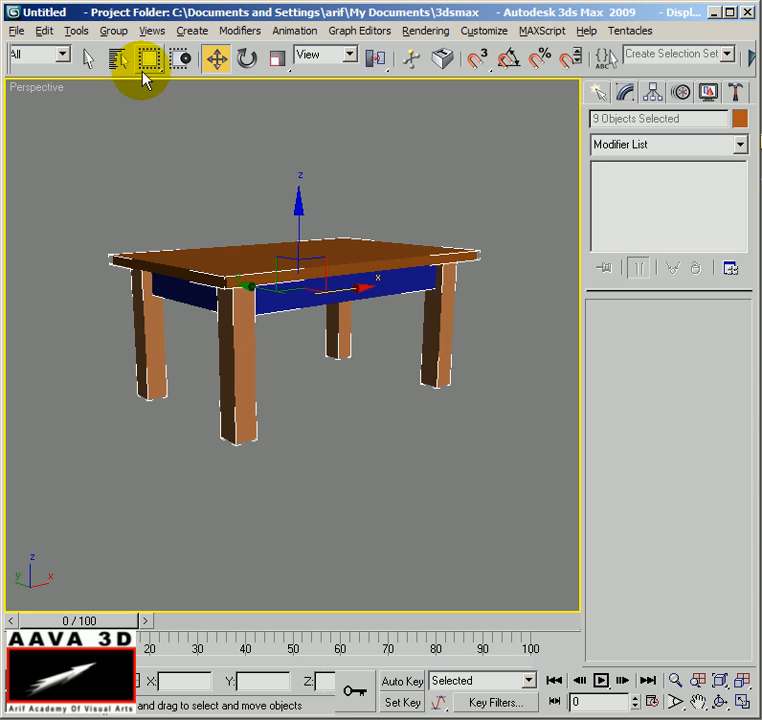
{"action": "left_click", "coordinate": [104, 24]}
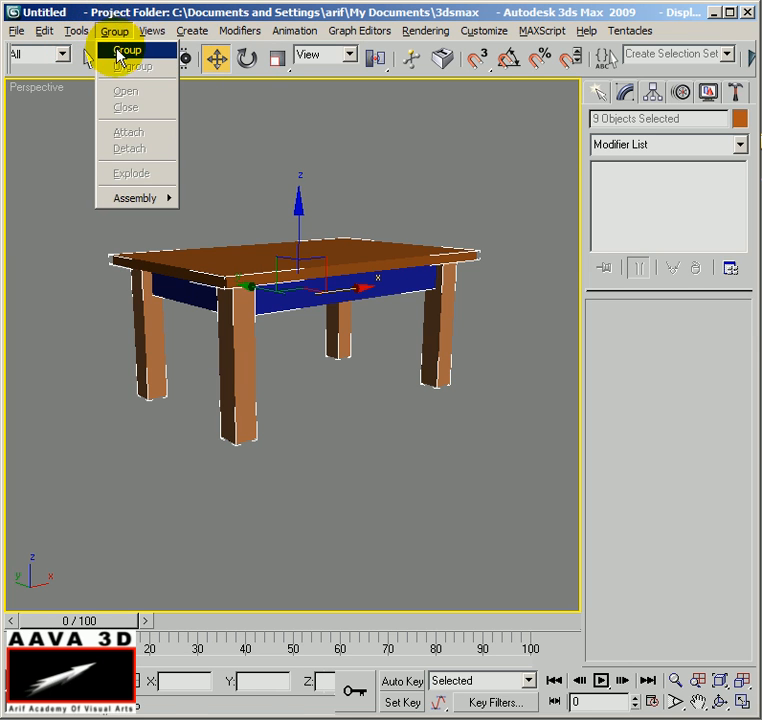
{"action": "left_click", "coordinate": [122, 52]}
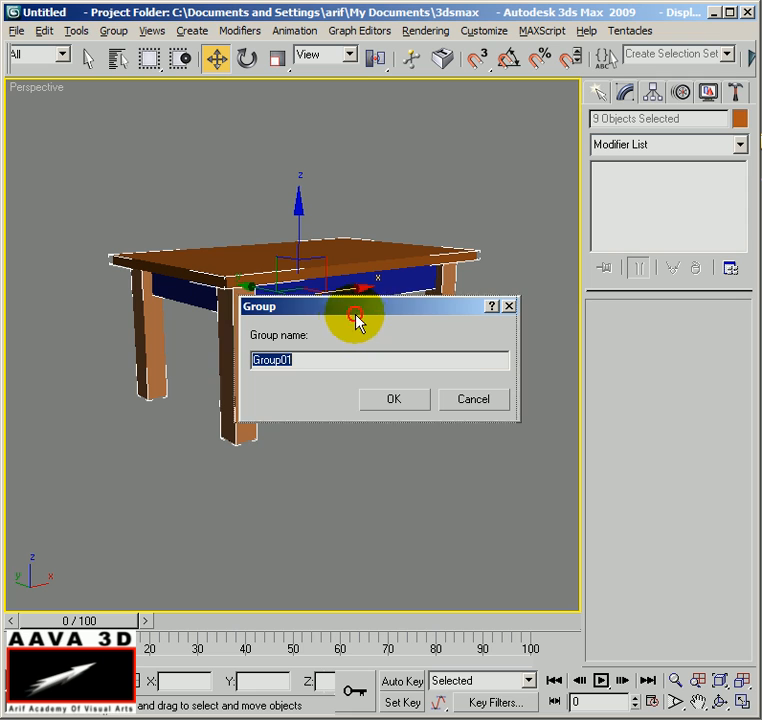
{"action": "left_click_drag", "start_coordinate": [360, 318], "coordinate": [317, 374]}
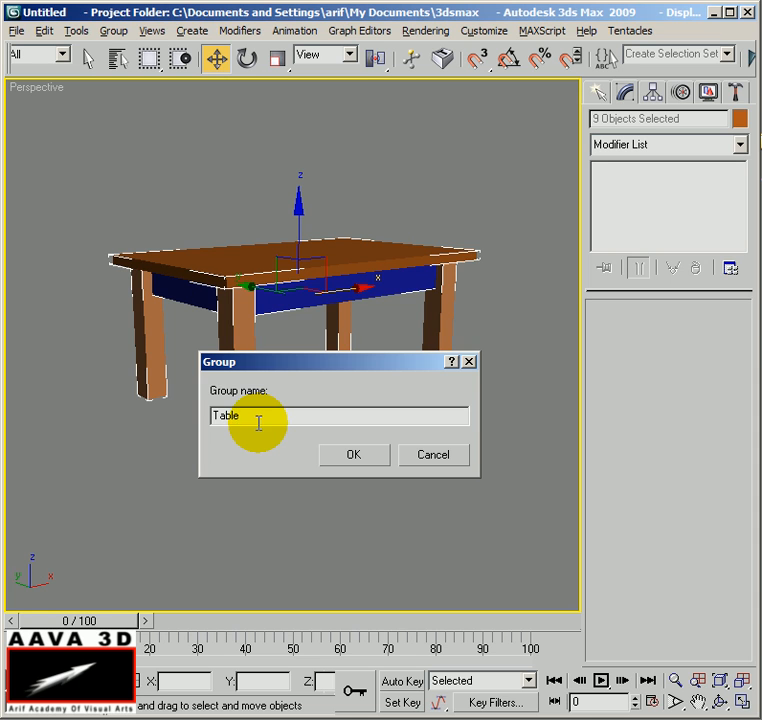
{"action": "key", "text": "Return"}
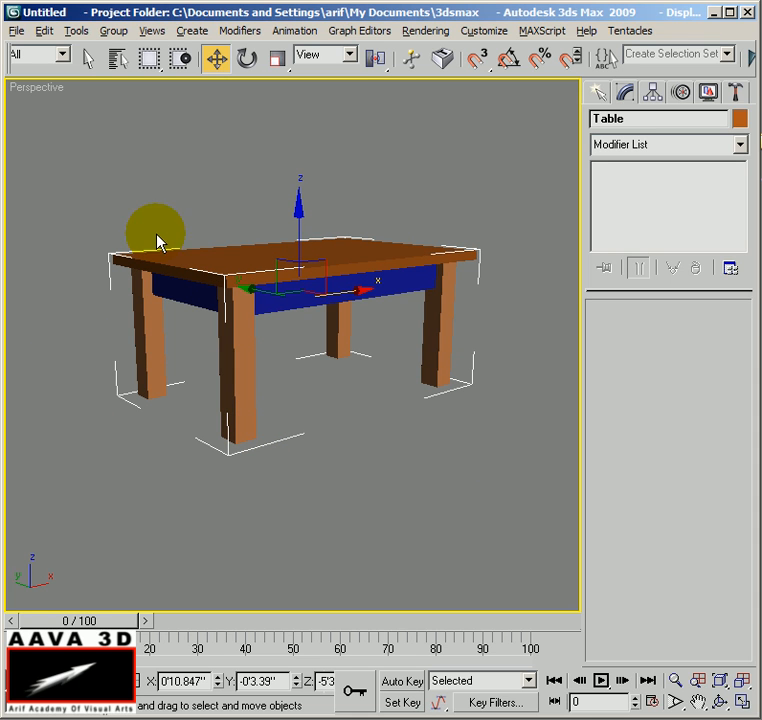
Reselect the Table group through its individual parts and move it slightly along X to about 2'1.4".
{"action": "left_click", "coordinate": [449, 465]}
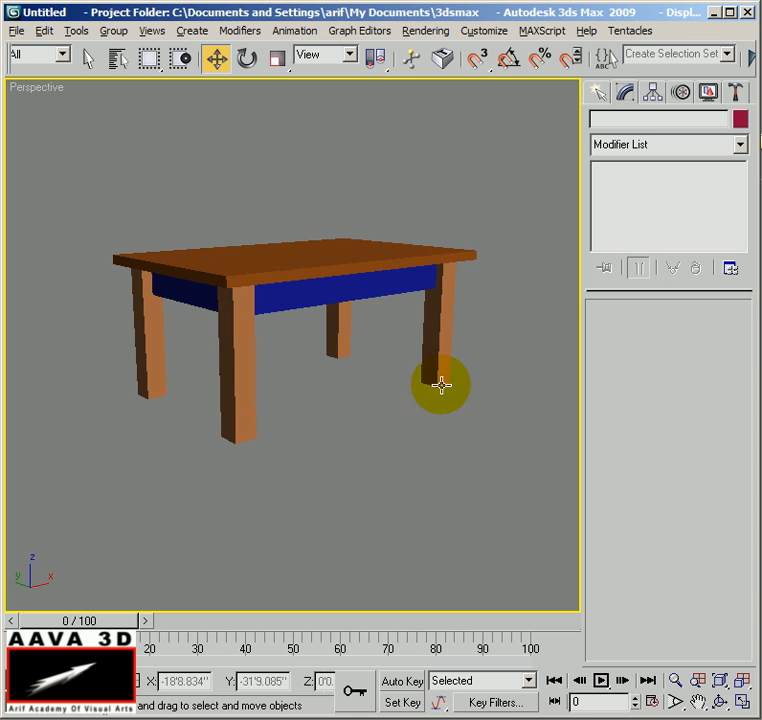
{"action": "left_click", "coordinate": [278, 404]}
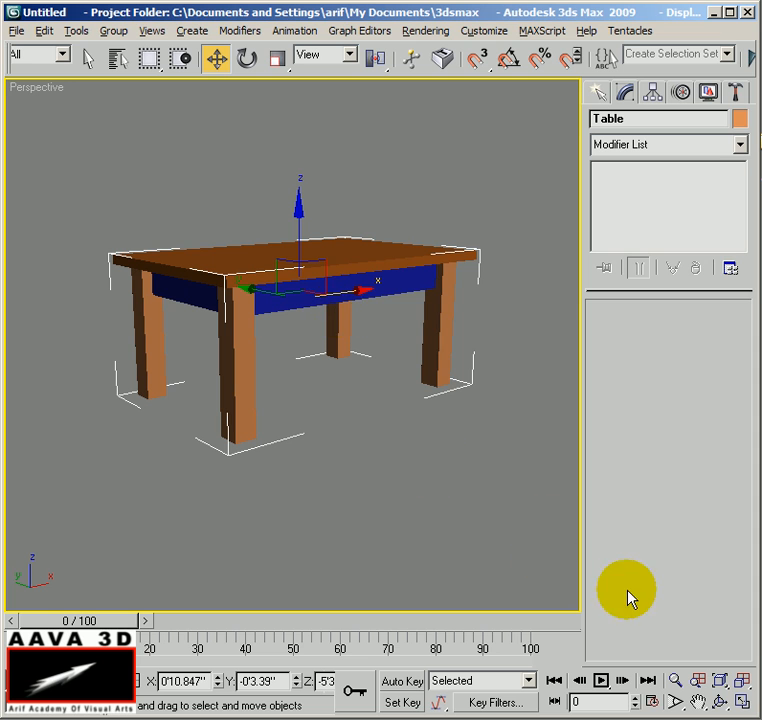
{"action": "left_click", "coordinate": [372, 408]}
{"action": "left_click", "coordinate": [358, 292]}
{"action": "mouse_move", "coordinate": [358, 292]}
{"action": "left_mouse_down"}
{"action": "mouse_move", "coordinate": [439, 294]}
{"action": "mouse_move", "coordinate": [289, 312]}
{"action": "mouse_move", "coordinate": [366, 294]}
{"action": "left_mouse_up"}
Raise the Table group about 11'6.1" in the Front view so its legs stand on the ground line, and deselect it.
{"action": "left_click", "coordinate": [740, 700]}
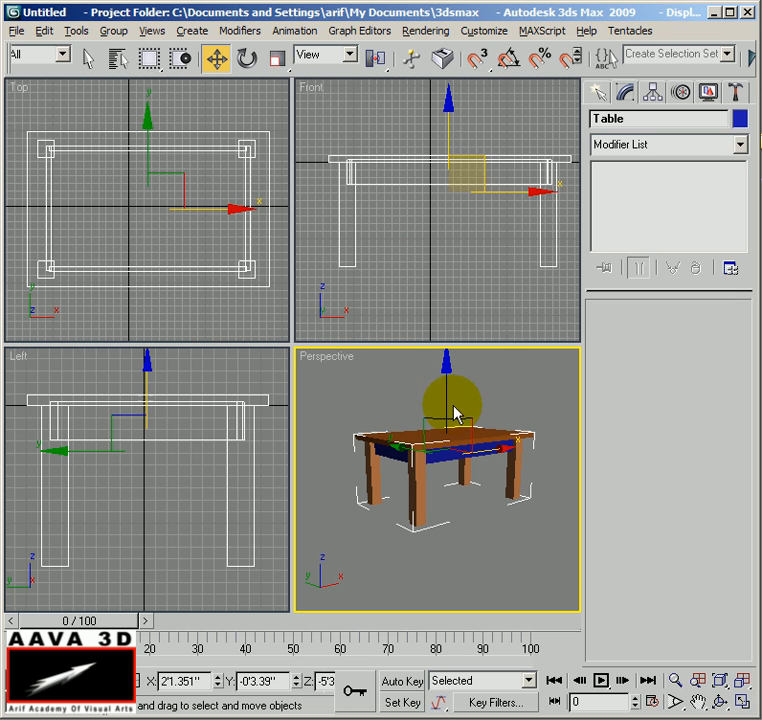
{"action": "middle_click_drag", "start_coordinate": [456, 155], "coordinate": [456, 214]}
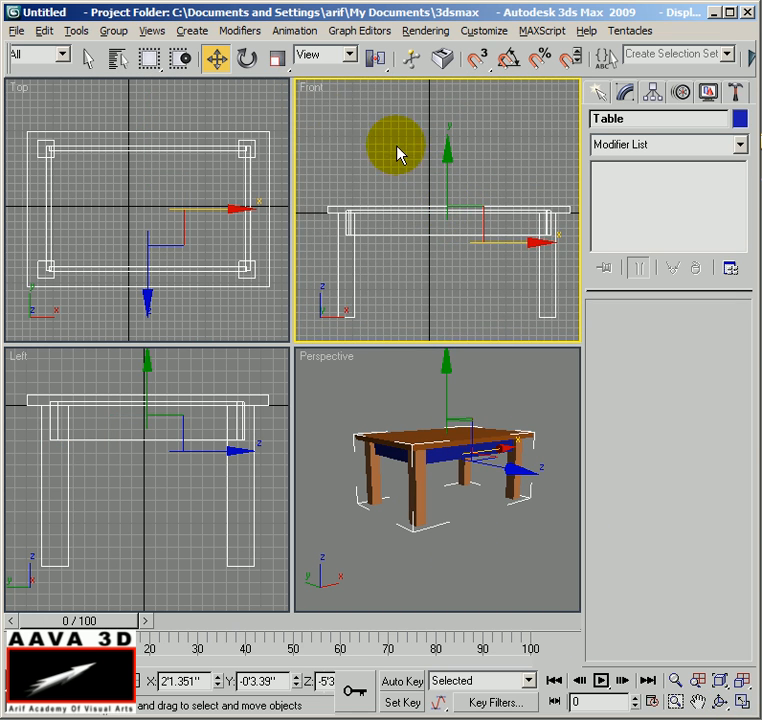
{"action": "left_click_drag", "start_coordinate": [447, 170], "coordinate": [450, 63]}
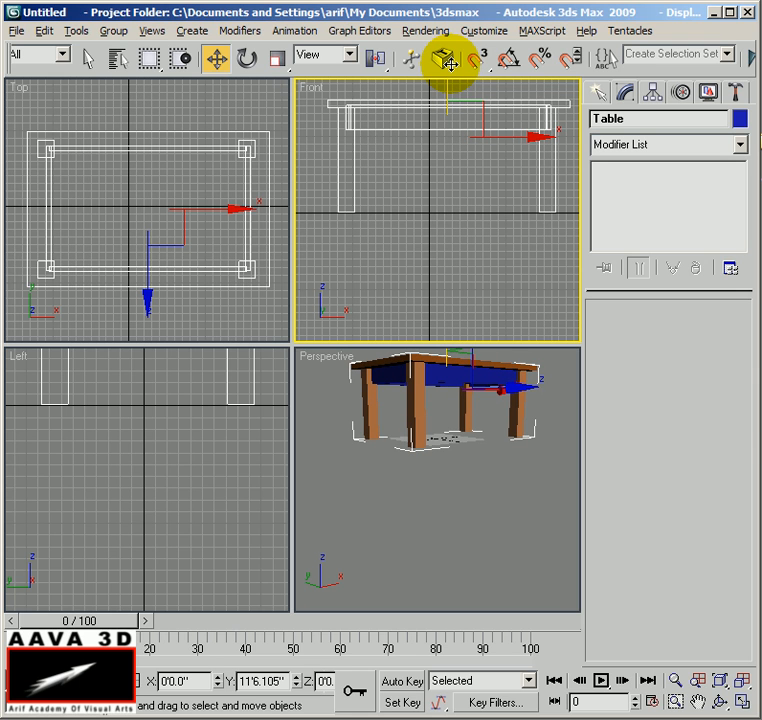
{"action": "left_click", "coordinate": [486, 459]}
Examine the raised table against the ground grid from several angles and distances in the Perspective view.
{"action": "scroll", "coordinate": [476, 516], "scroll_direction": "down", "scroll_amount": 5}
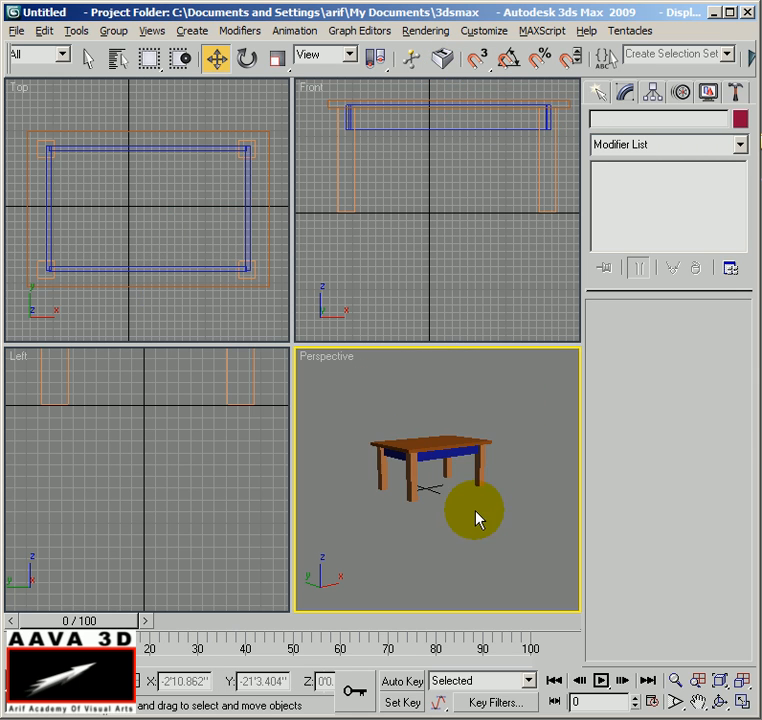
{"action": "scroll", "coordinate": [471, 545], "scroll_direction": "up", "scroll_amount": 3}
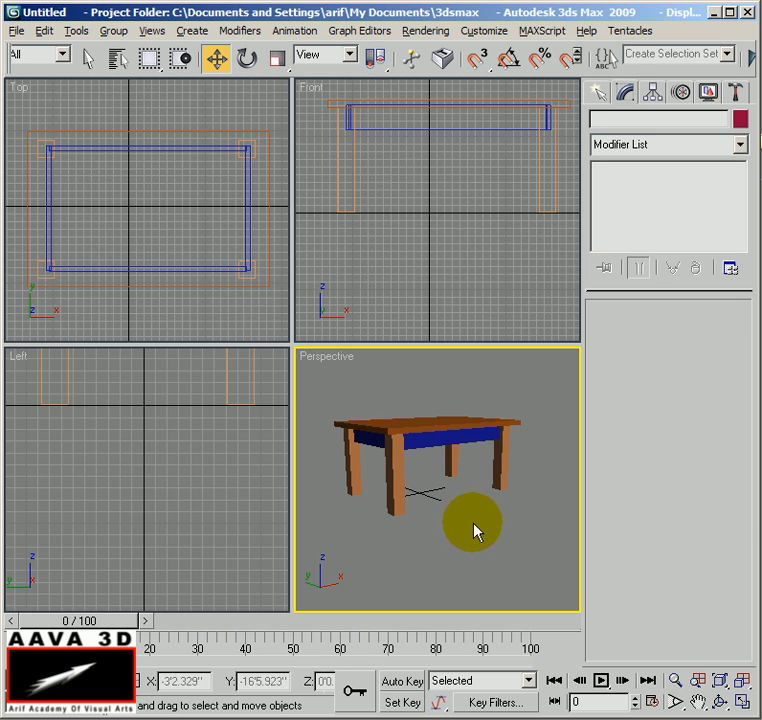
{"action": "key", "text": "alt+w"}
{"action": "middle_click_drag", "start_coordinate": [315, 403], "coordinate": [283, 398], "text": "alt"}
{"action": "scroll", "coordinate": [283, 398], "scroll_direction": "down", "scroll_amount": 5}
{"action": "middle_click_drag", "start_coordinate": [366, 408], "coordinate": [385, 410], "text": "alt"}
{"action": "scroll", "coordinate": [370, 430], "scroll_direction": "up", "scroll_amount": 4}
{"action": "middle_click_drag", "start_coordinate": [347, 439], "coordinate": [340, 395], "text": "alt"}
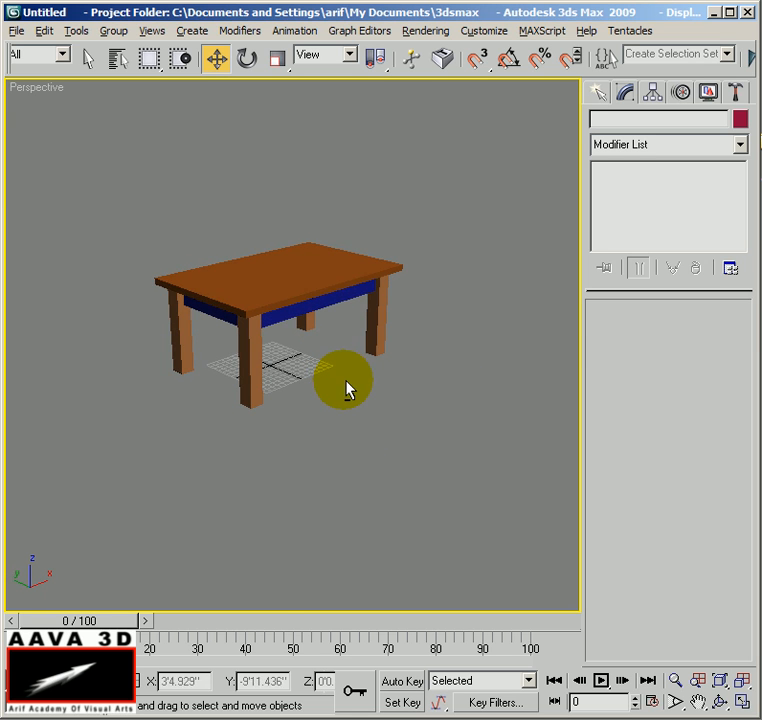
{"action": "key", "text": "alt+w"}
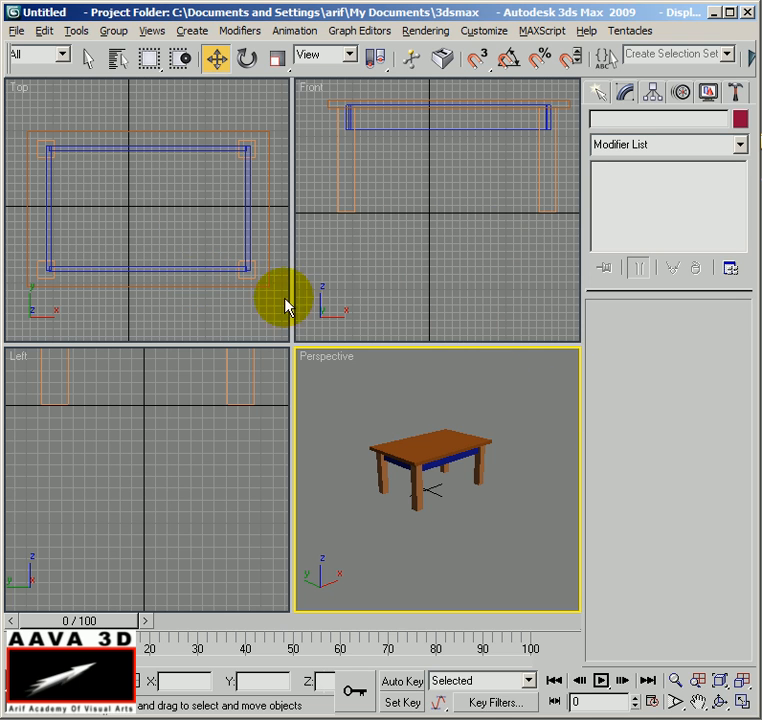
Reframe the Top view to show the whole table with free space around it.
{"action": "middle_click_drag", "start_coordinate": [230, 279], "coordinate": [216, 250]}
{"action": "scroll", "coordinate": [218, 258], "scroll_direction": "down", "scroll_amount": 3}
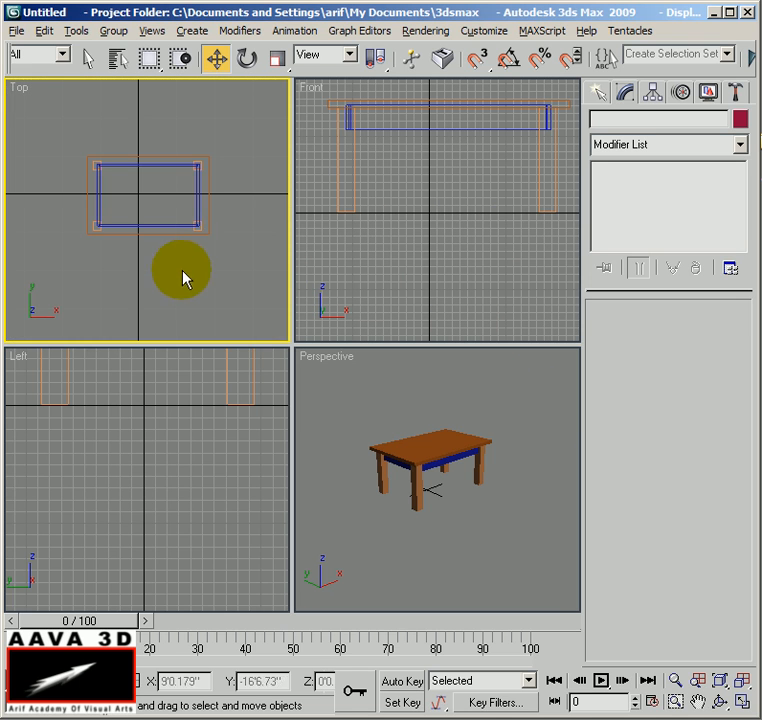